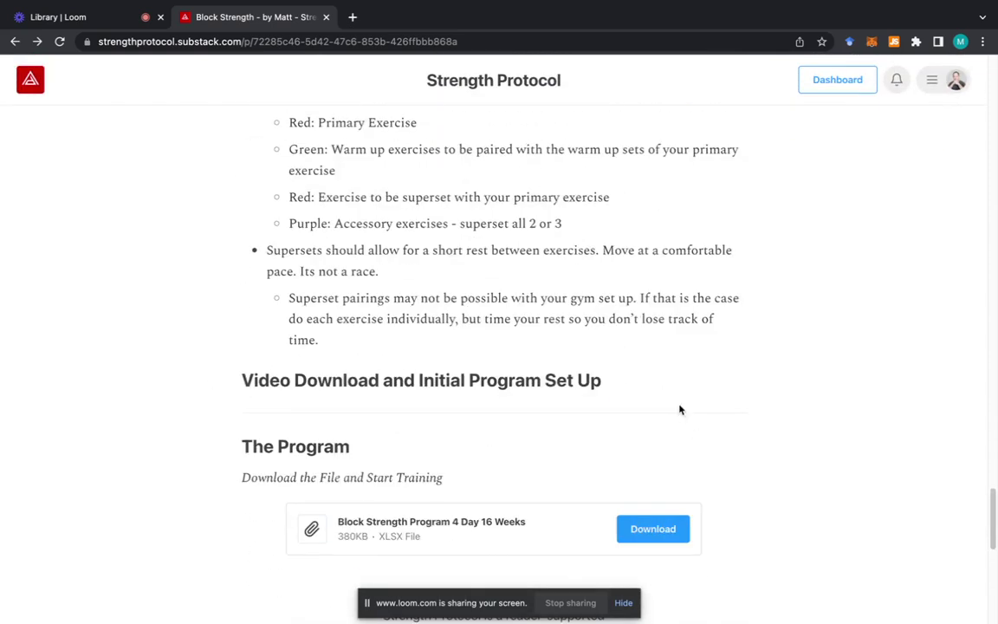
# Download the Block Strength Program 4 Day 16 Weeks file and open the downloaded workbook in Excel.
pyautogui.click(680, 537)
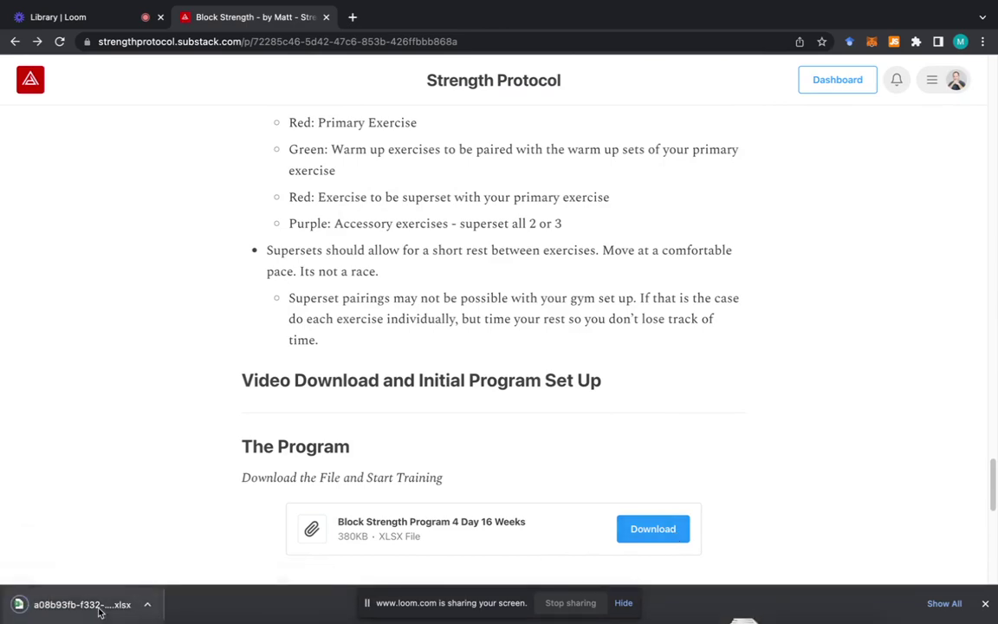
pyautogui.click(67, 606)
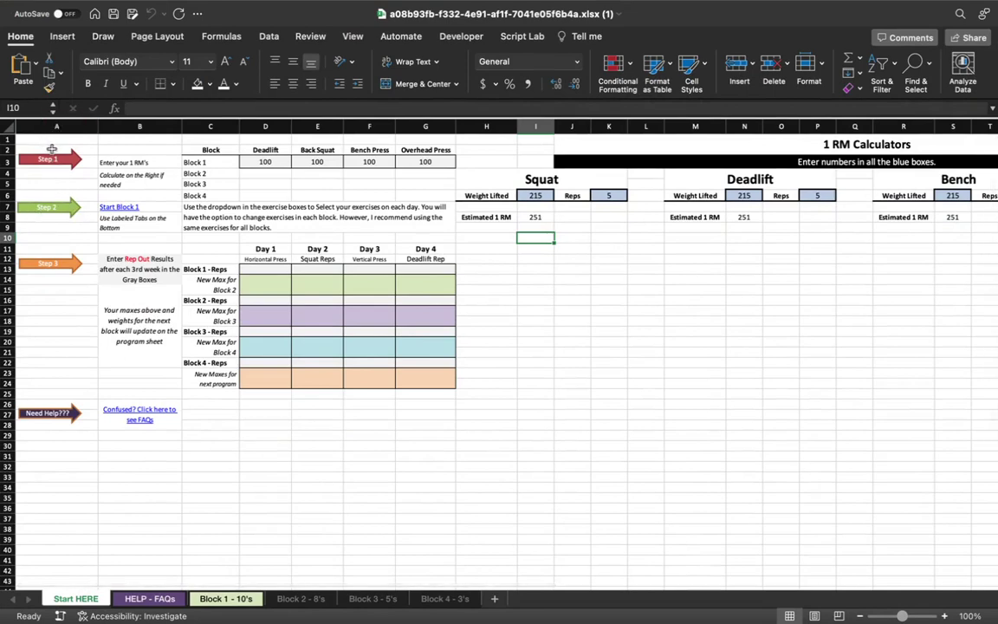
pyautogui.click(262, 161)
pyautogui.click(301, 161)
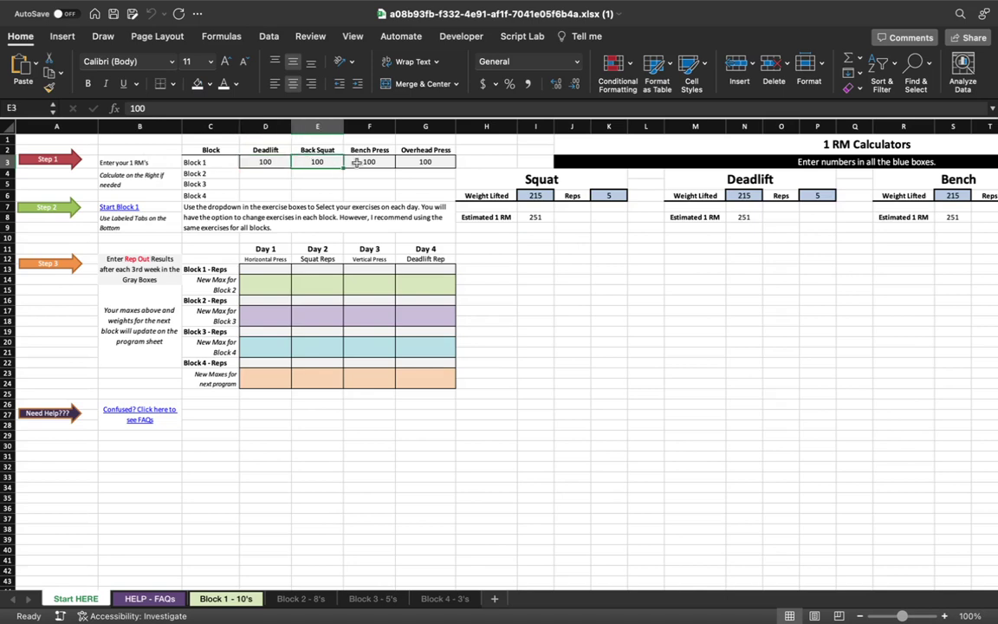
pyautogui.click(461, 161)
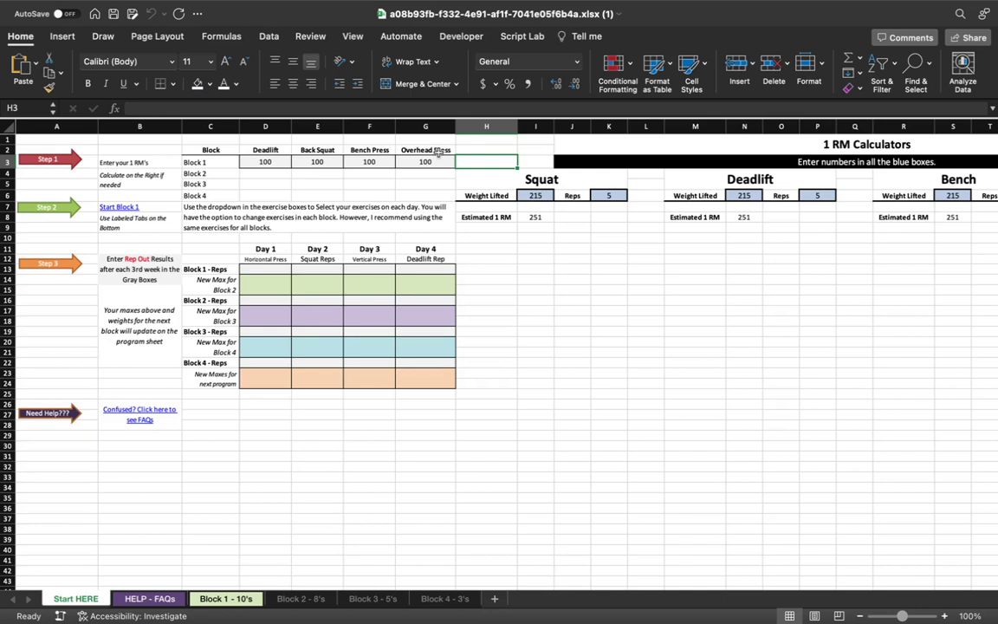
# Set the Squat calculator's weight lifted to 225 and enter 262 as the Block 1 Back Squat max.
pyautogui.click(530, 179)
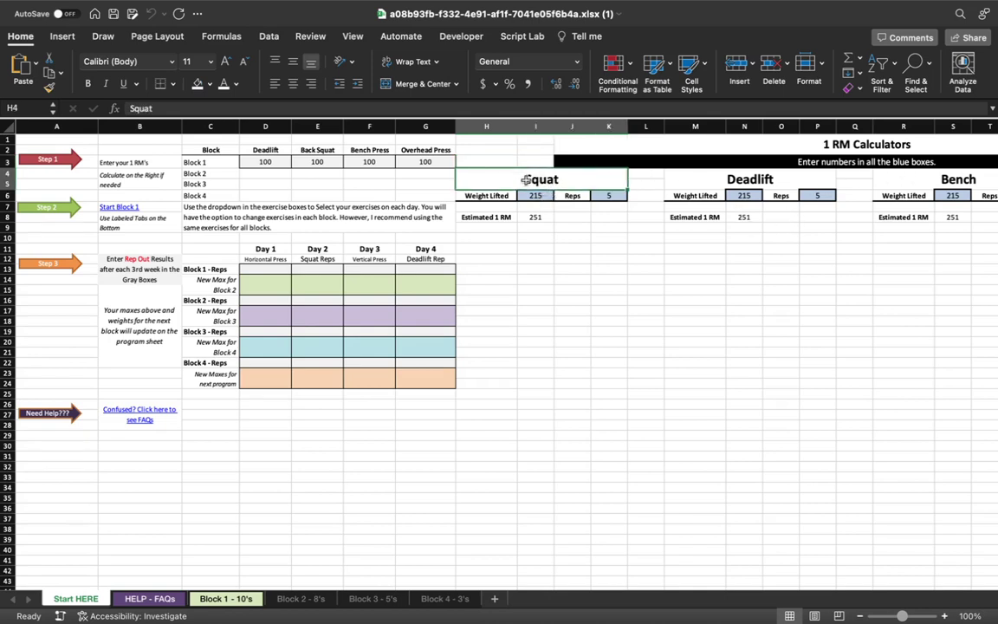
pyautogui.click(535, 194)
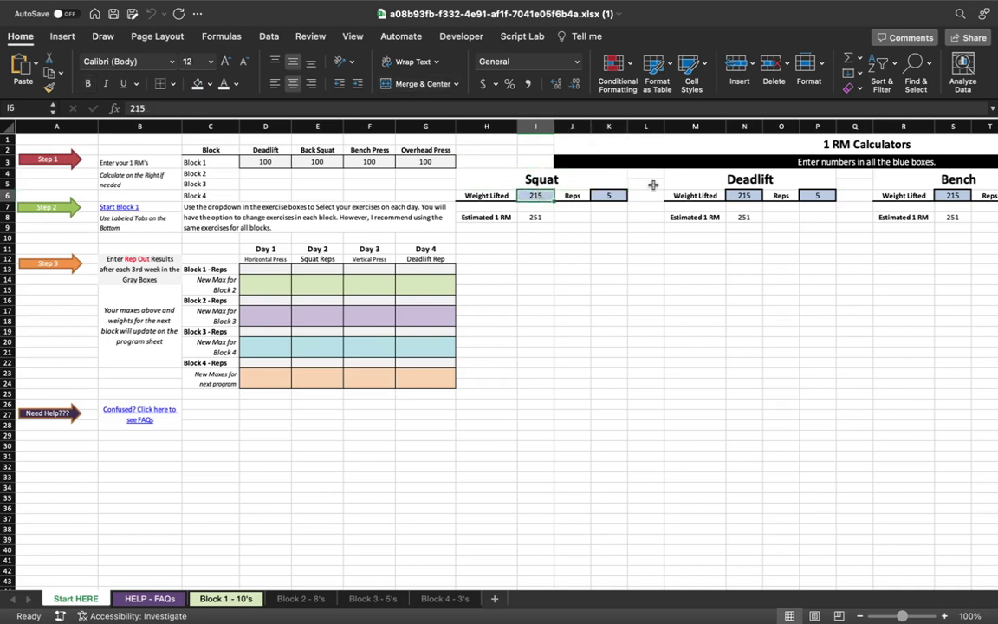
pyautogui.write('225')
pyautogui.press('Tab')
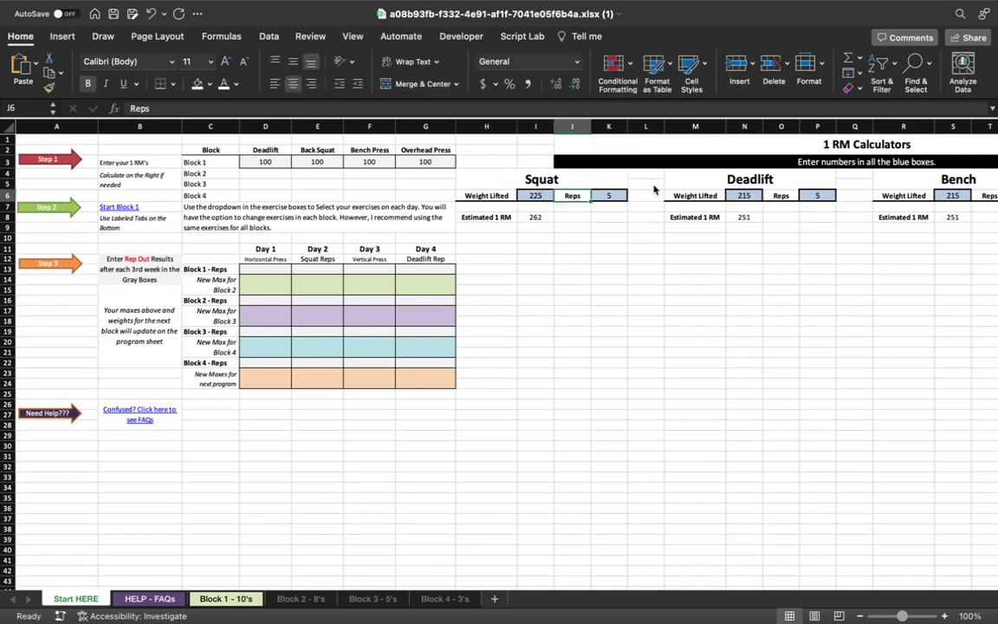
pyautogui.press('Tab')
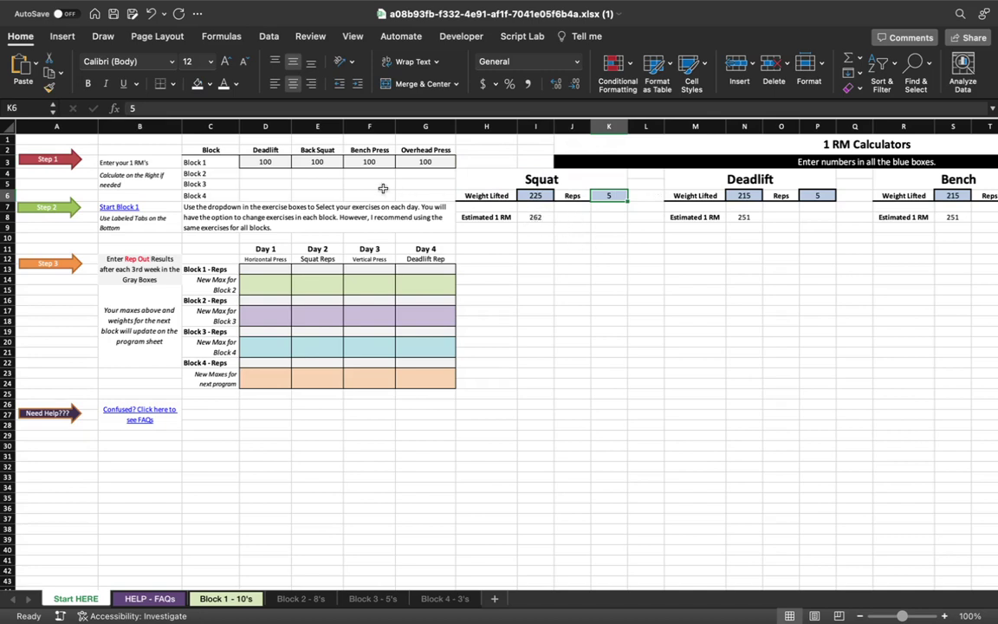
pyautogui.click(320, 162)
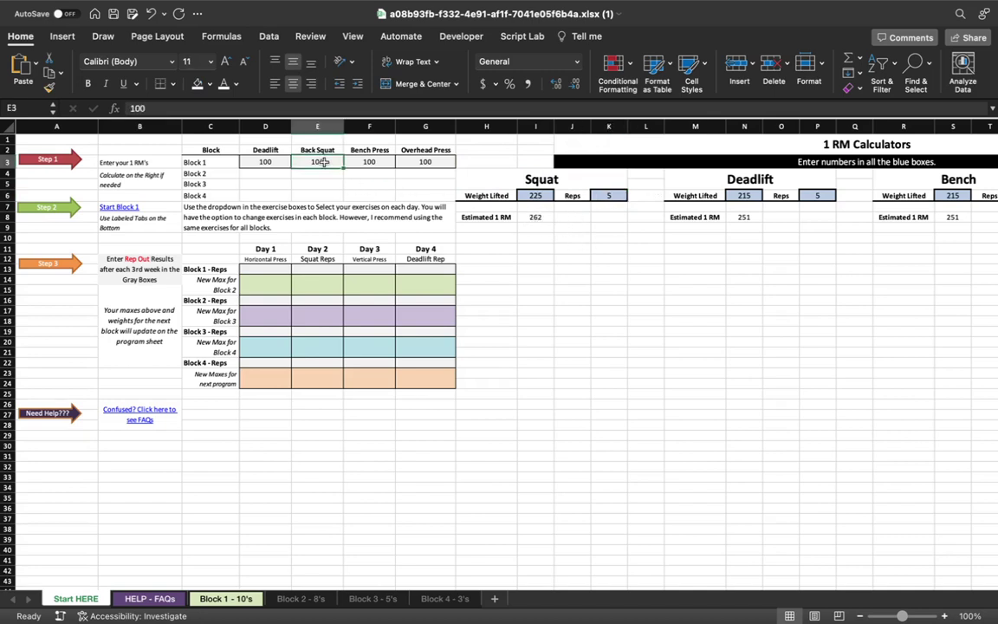
pyautogui.write('262')
pyautogui.press('Return')
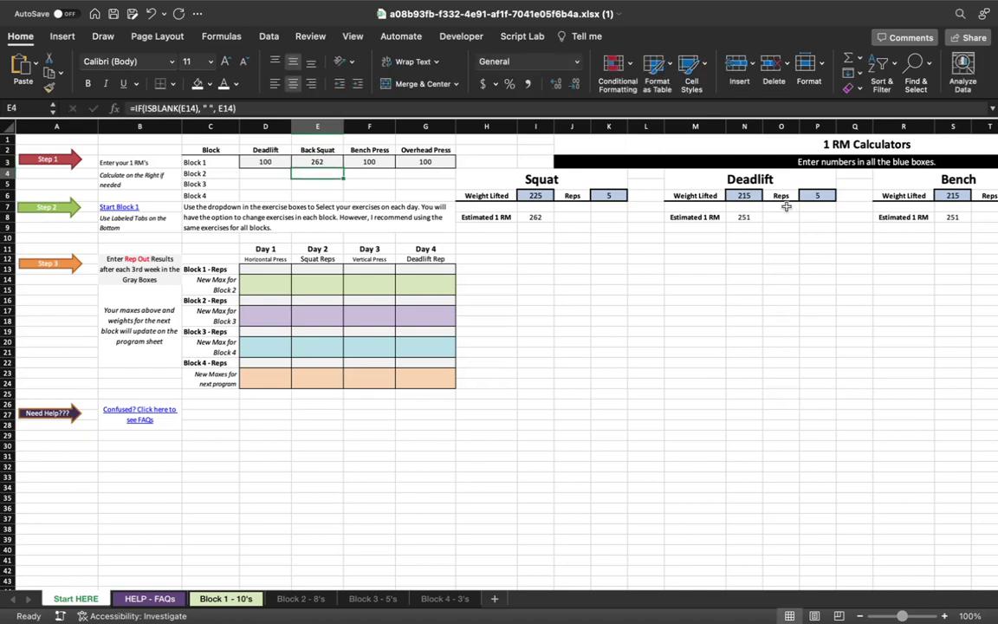
# Set the Deadlift calculator's weight lifted to 275 and enter 321 as the Block 1 Deadlift max.
pyautogui.click(747, 196)
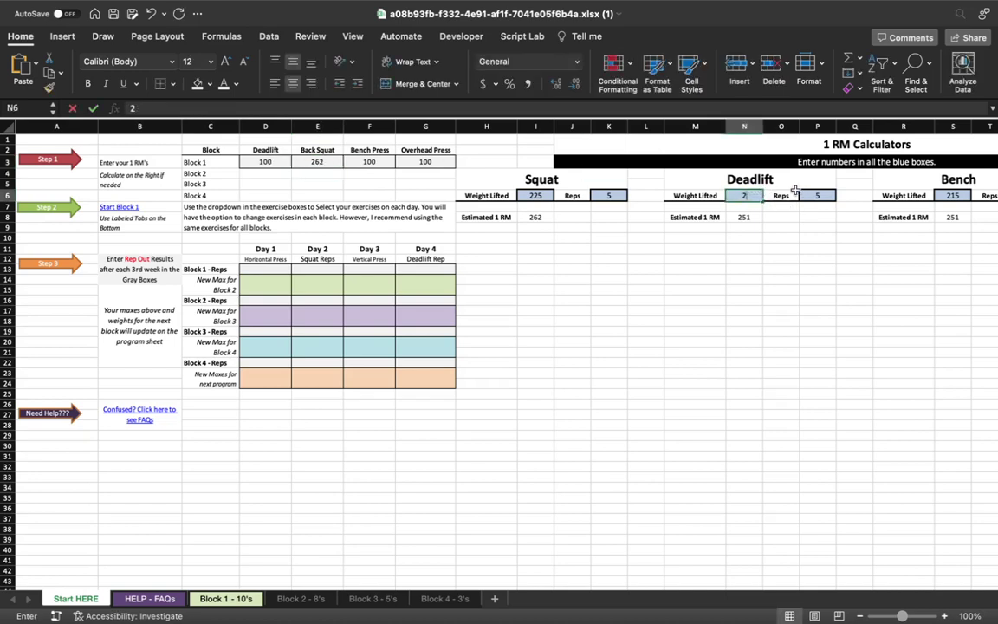
pyautogui.write('275')
pyautogui.press('Return')
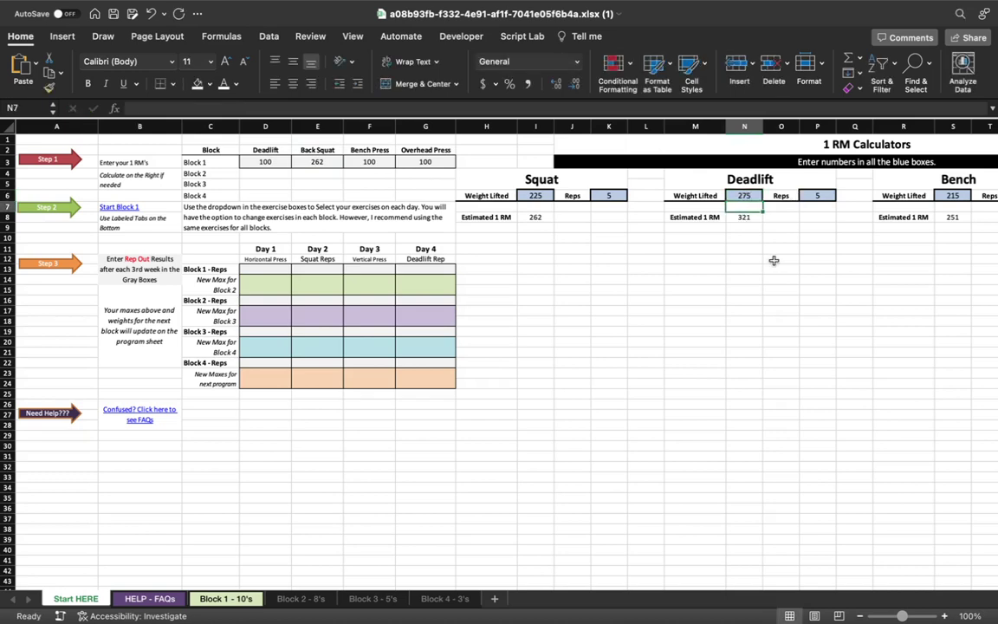
pyautogui.click(278, 161)
pyautogui.write('2')
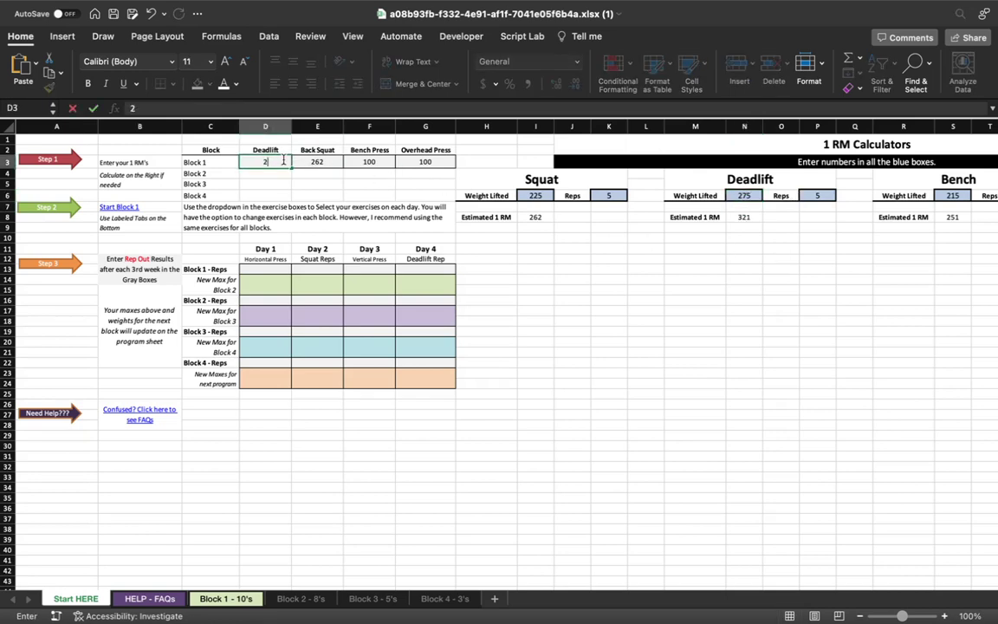
pyautogui.write('21')
pyautogui.press('Return')
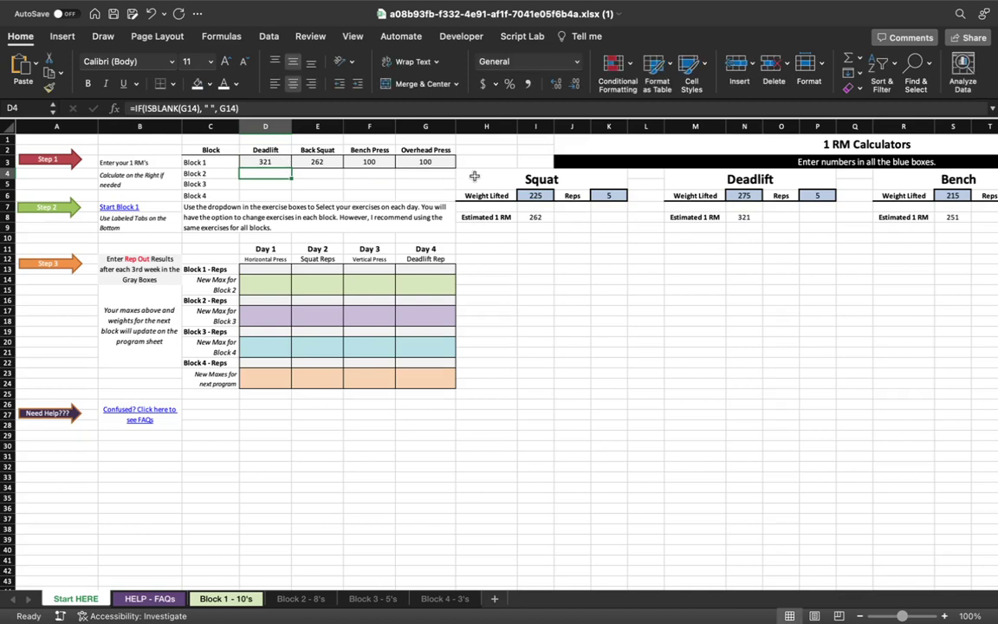
# Enter the Block 1 maxes of 250 for Bench Press and 175 for Overhead Press.
pyautogui.click(958, 196)
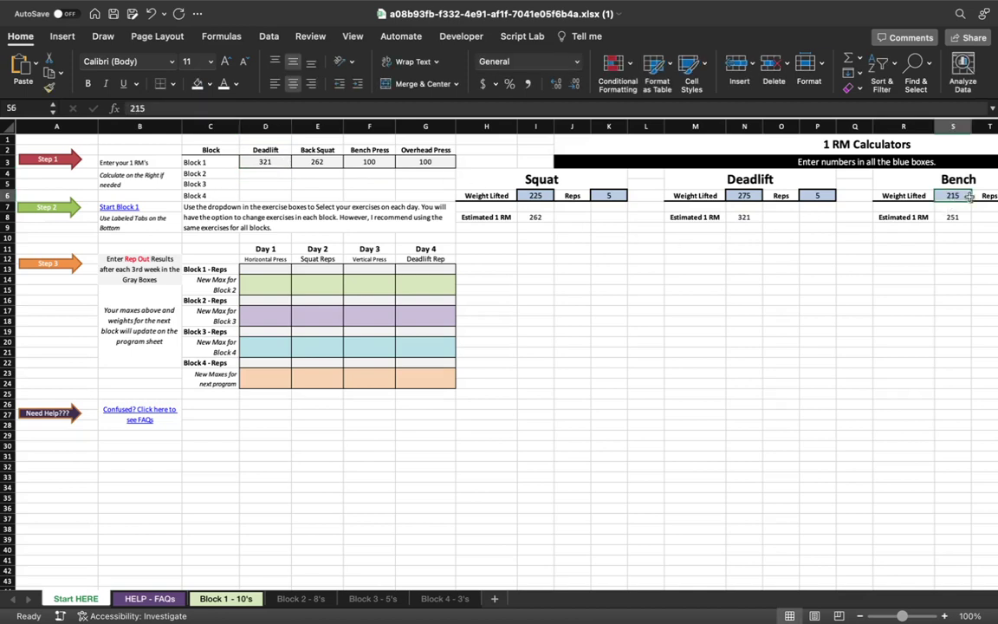
pyautogui.click(386, 163)
pyautogui.write('25')
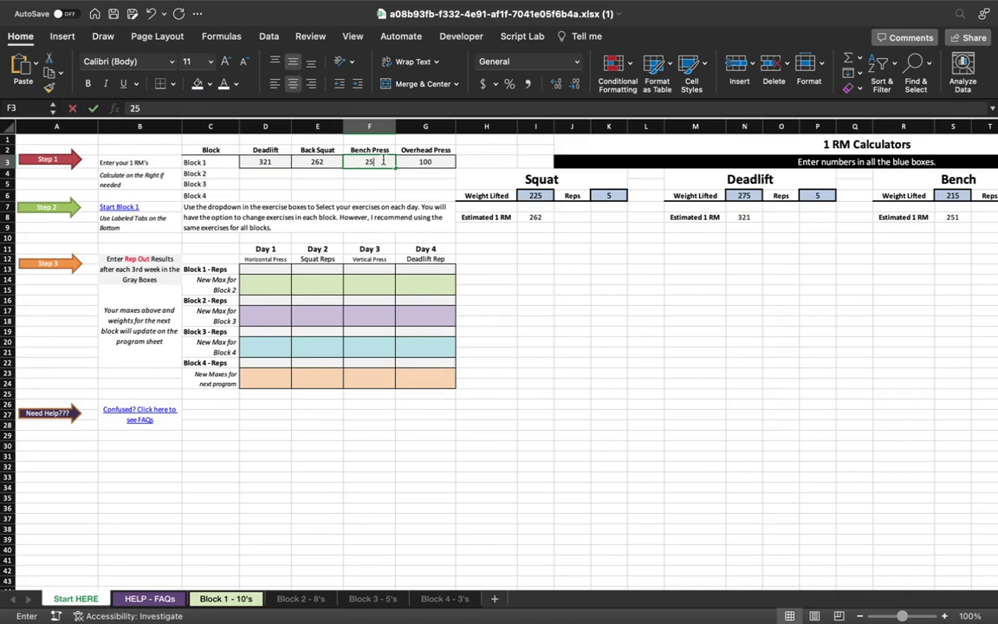
pyautogui.write('0')
pyautogui.press('Tab')
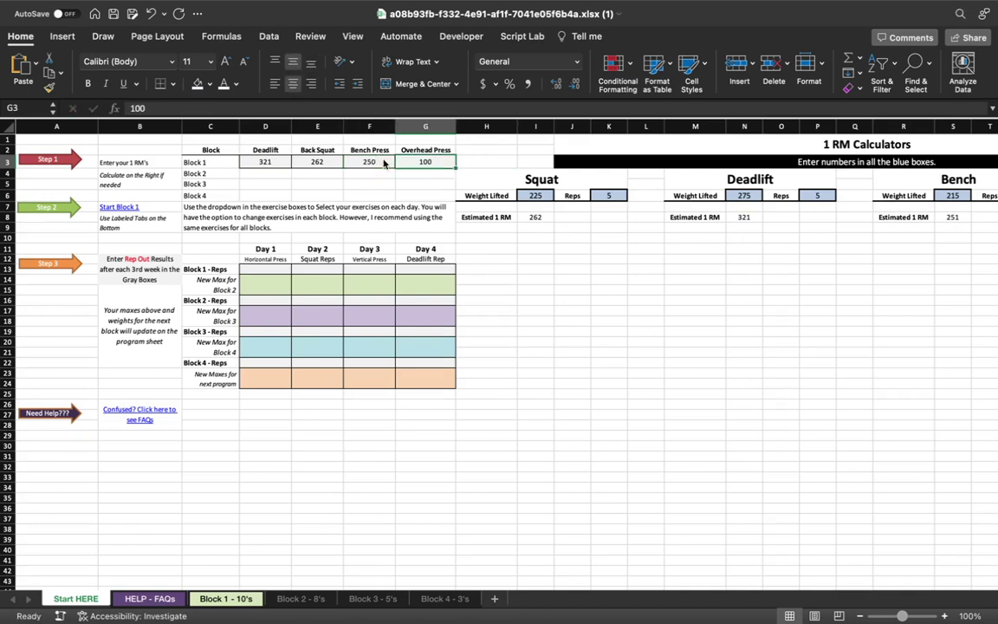
pyautogui.write('175')
pyautogui.press('Return')
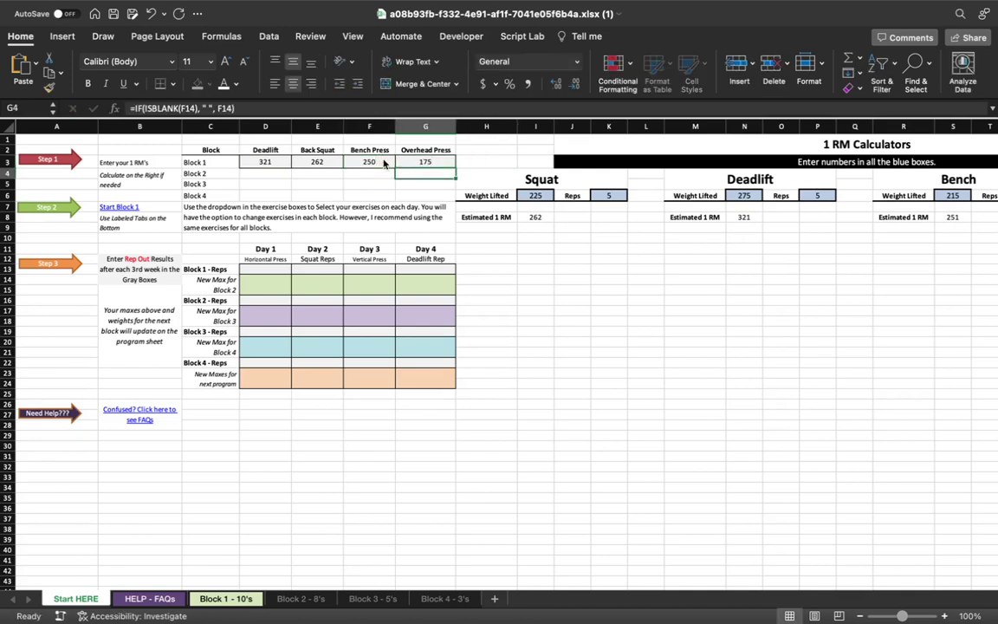
# Open the Block 1 - 10's sheet and examine Day 1's Seated Bench Machine sets, its week 3 rep-out set and the weekly intensity percentages.
pyautogui.click(116, 208)
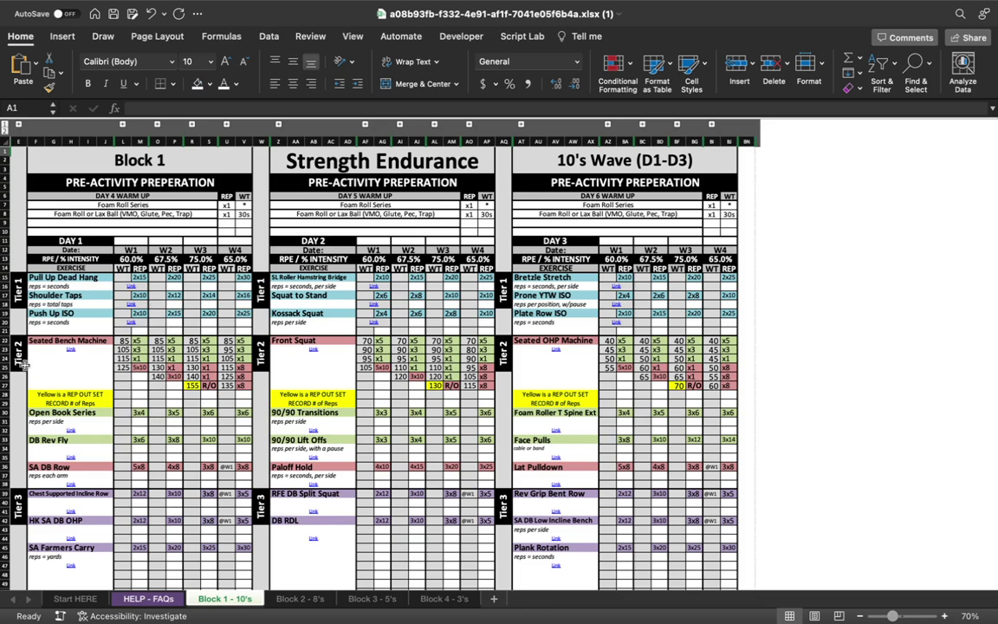
pyautogui.click(123, 340)
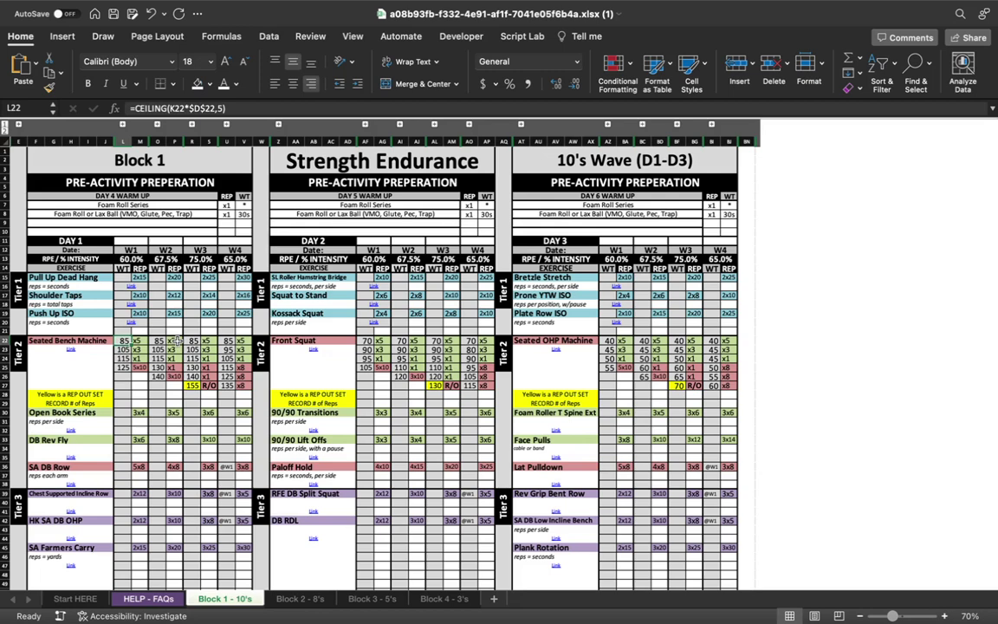
pyautogui.press('Down')
pyautogui.press('Down')
pyautogui.press('Down')
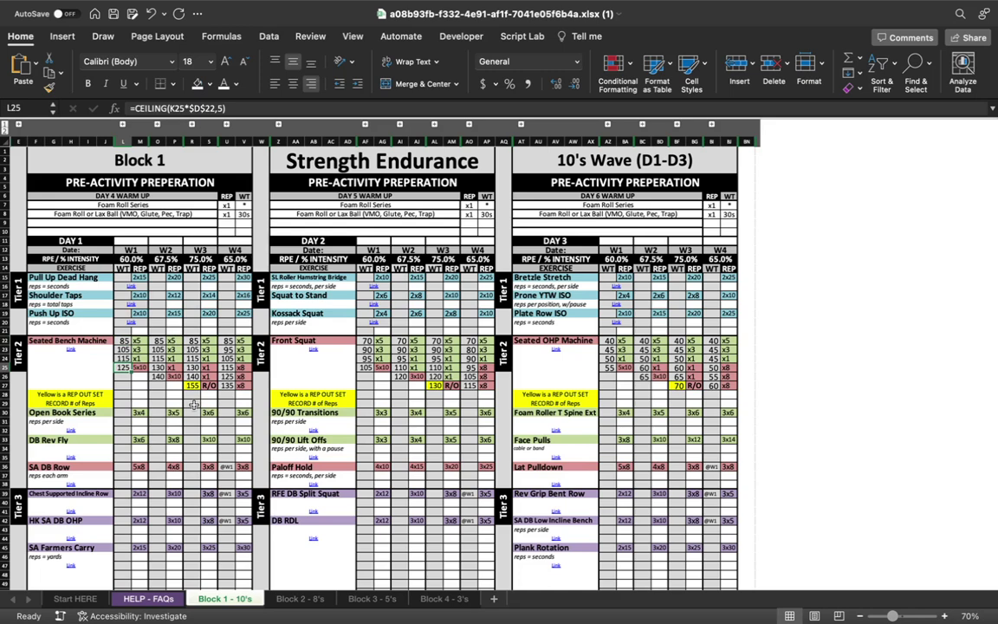
pyautogui.click(102, 341)
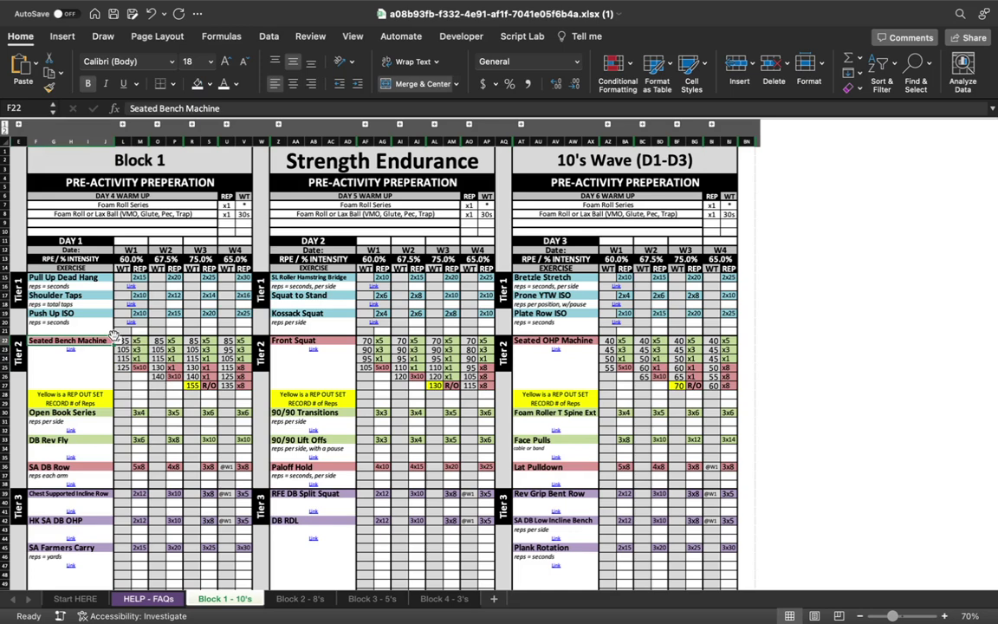
pyautogui.click(192, 386)
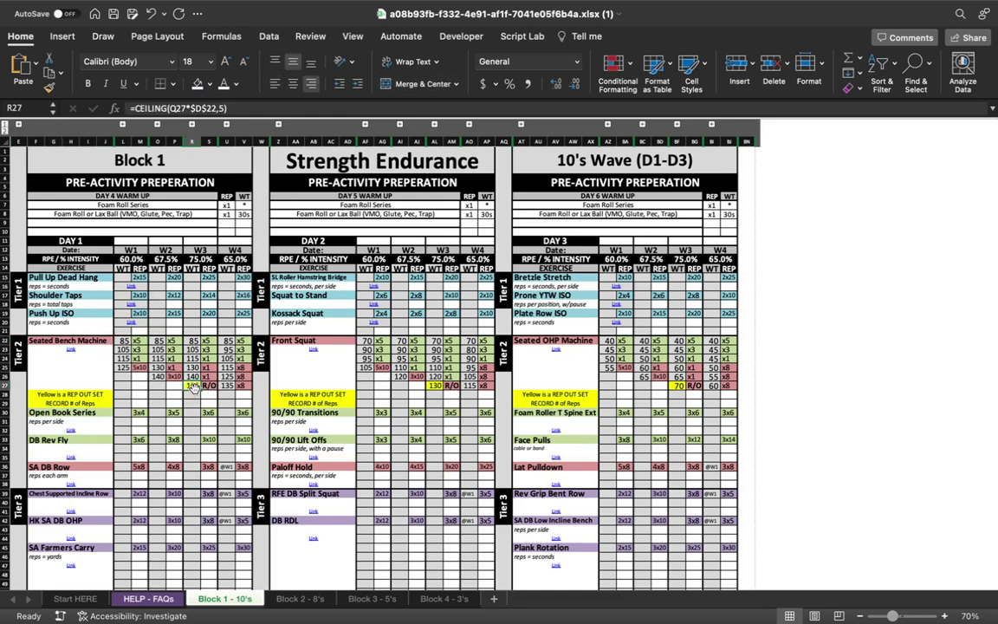
pyautogui.click(205, 389)
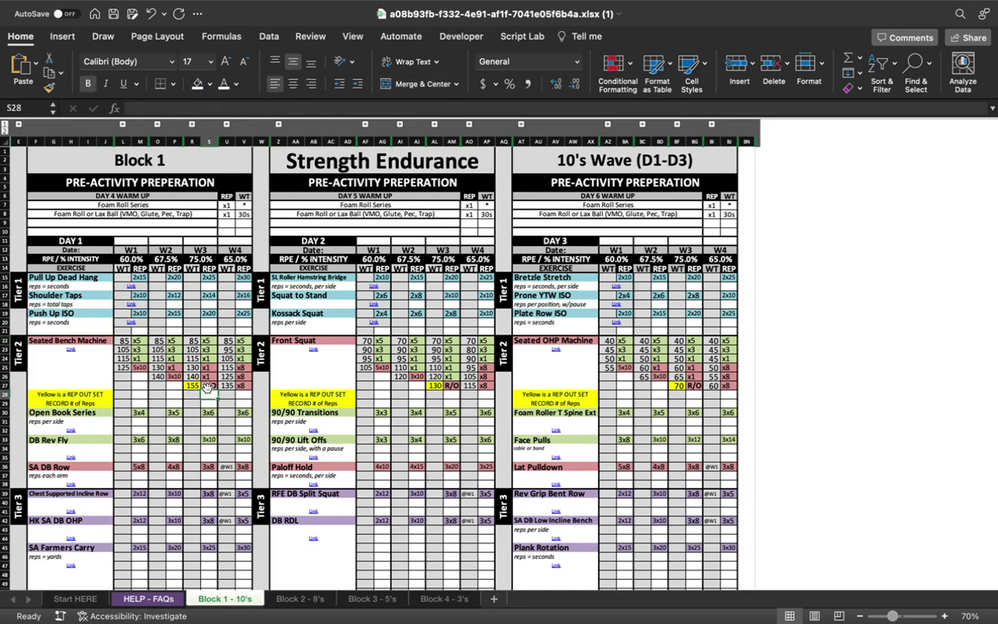
pyautogui.click(194, 385)
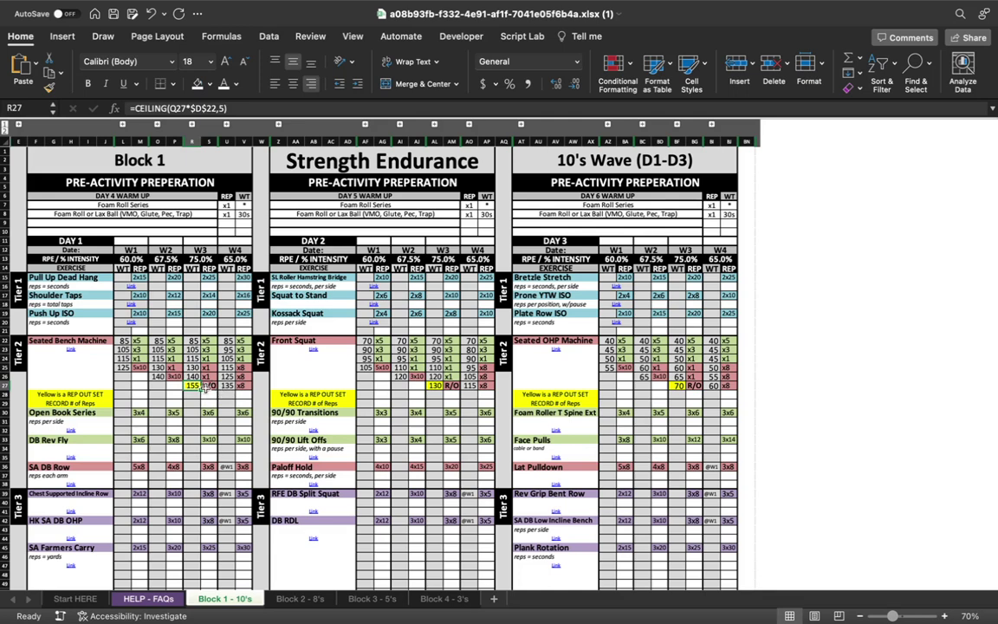
pyautogui.click(131, 258)
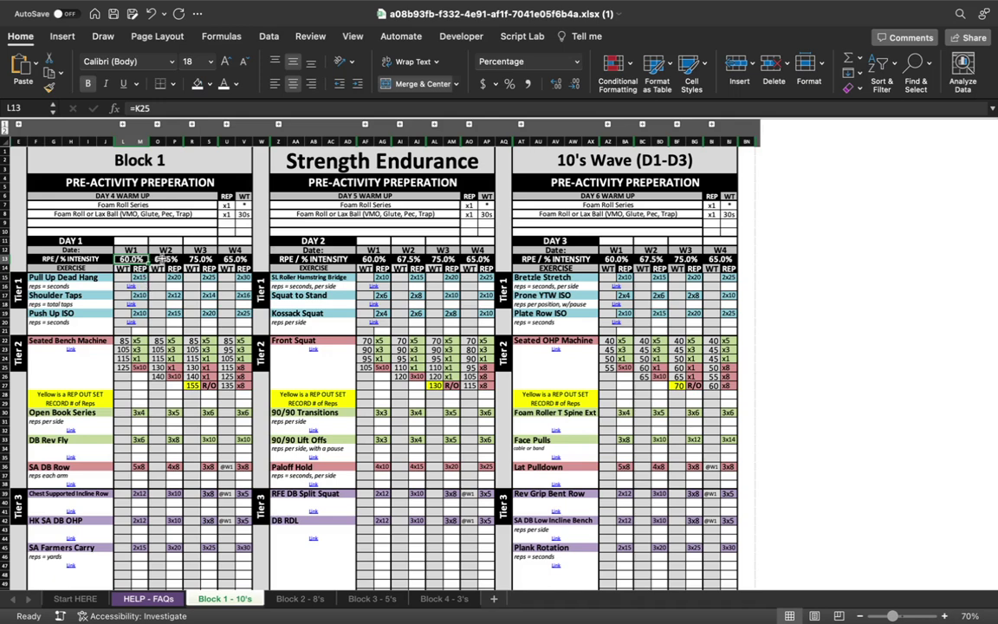
pyautogui.click(164, 258)
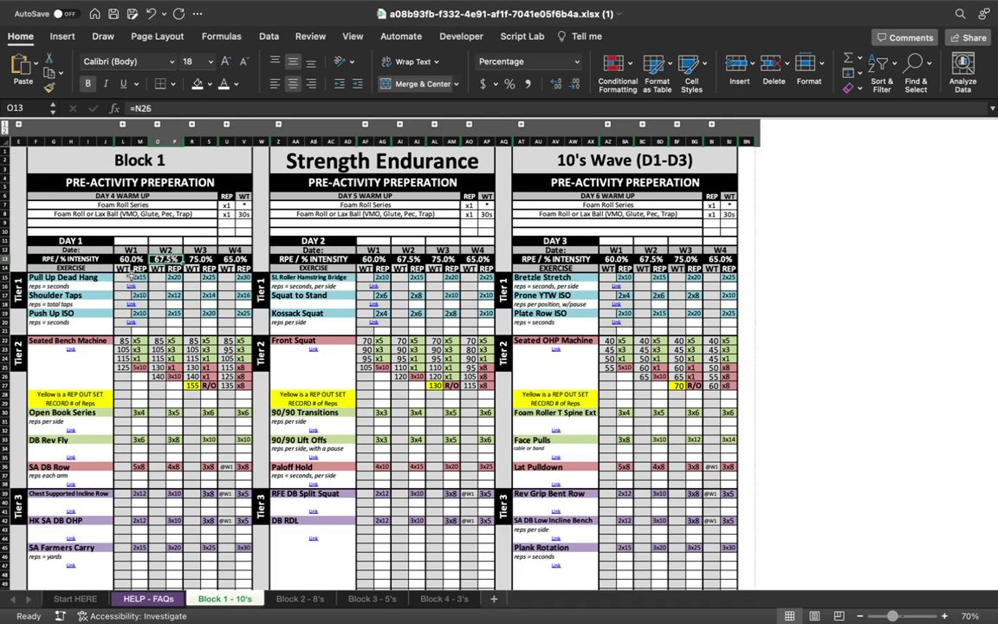
pyautogui.click(129, 258)
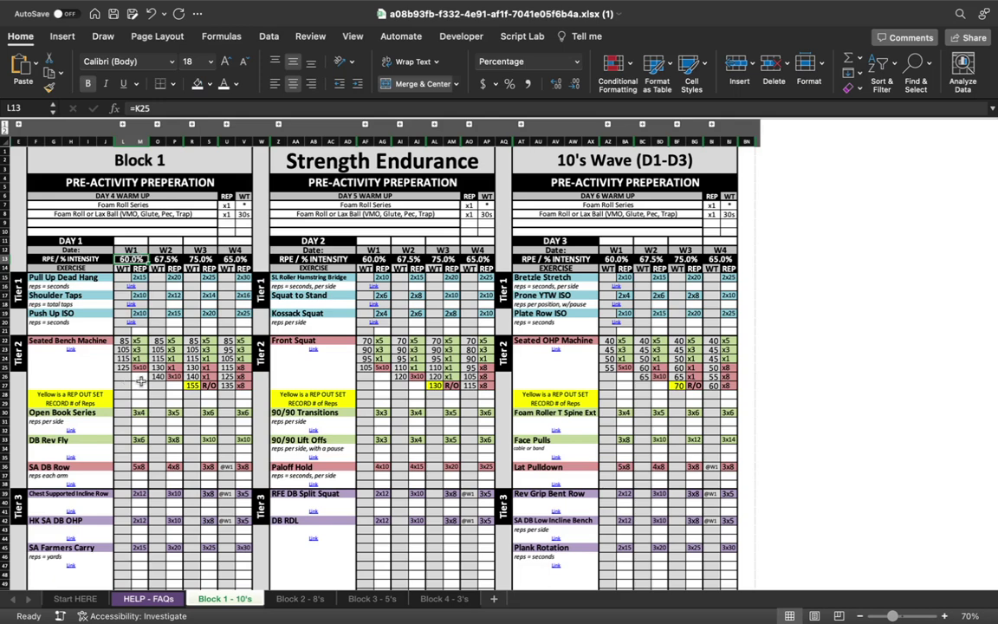
pyautogui.click(212, 397)
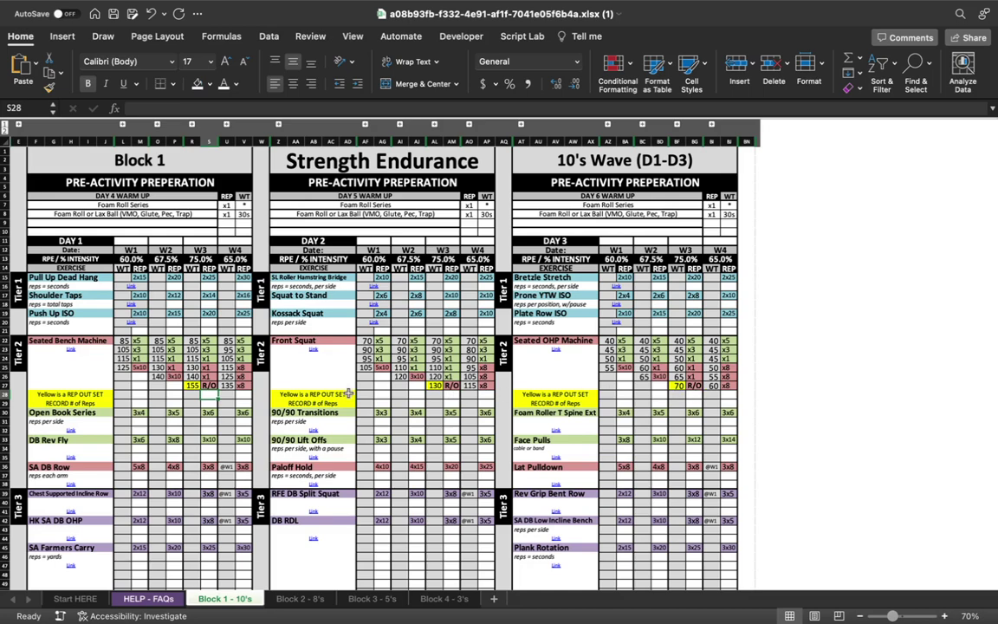
# Record the Block 1 rep-out results on the Start HERE sheet as 15, 12, 10 and 15 for Days 1 to 4, and check the Block 2 maxes.
pyautogui.click(75, 599)
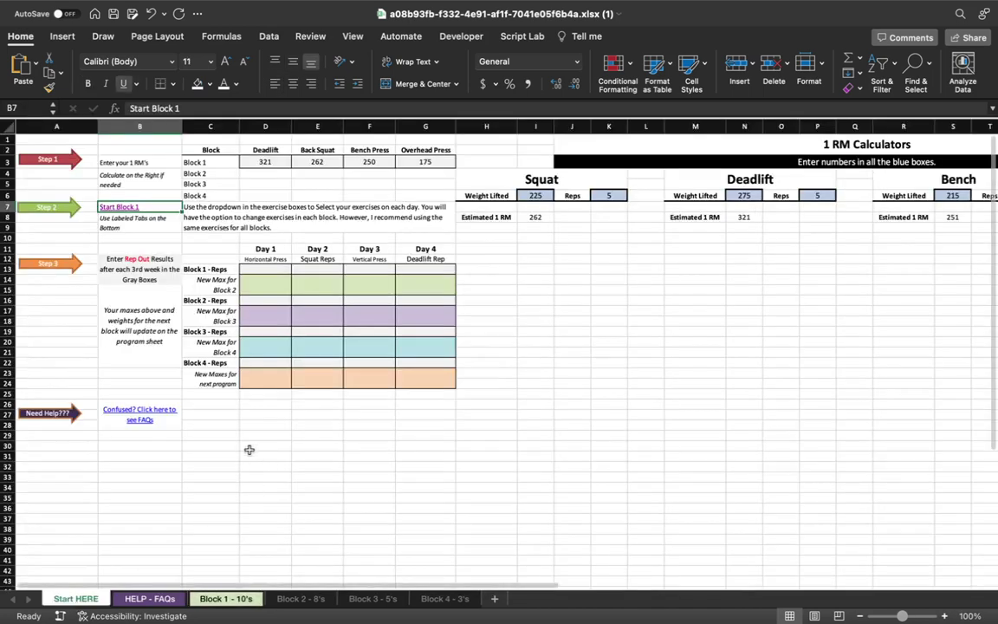
pyautogui.click(259, 268)
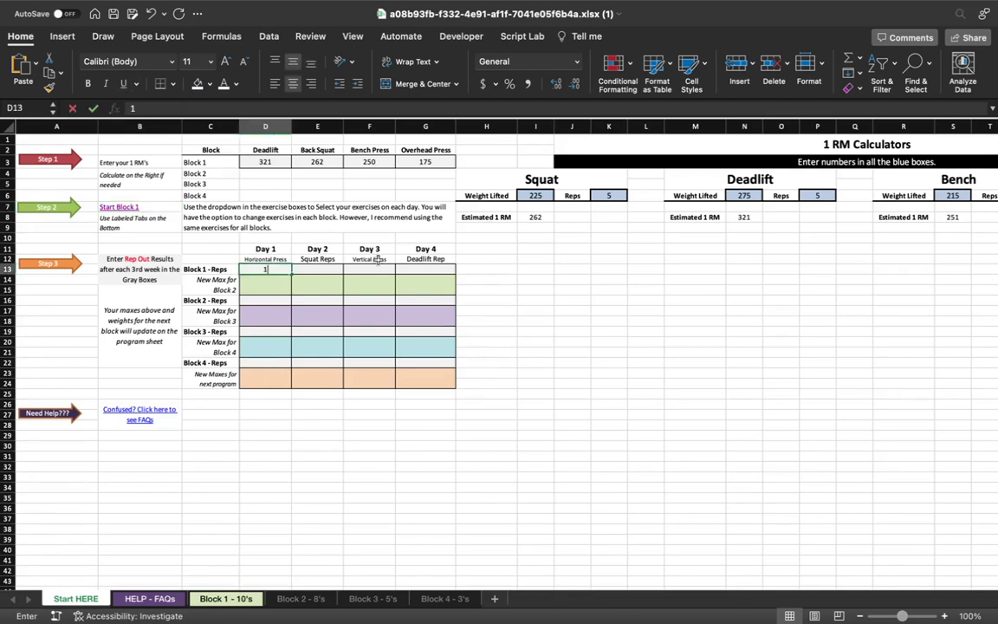
pyautogui.write('15')
pyautogui.press('Tab')
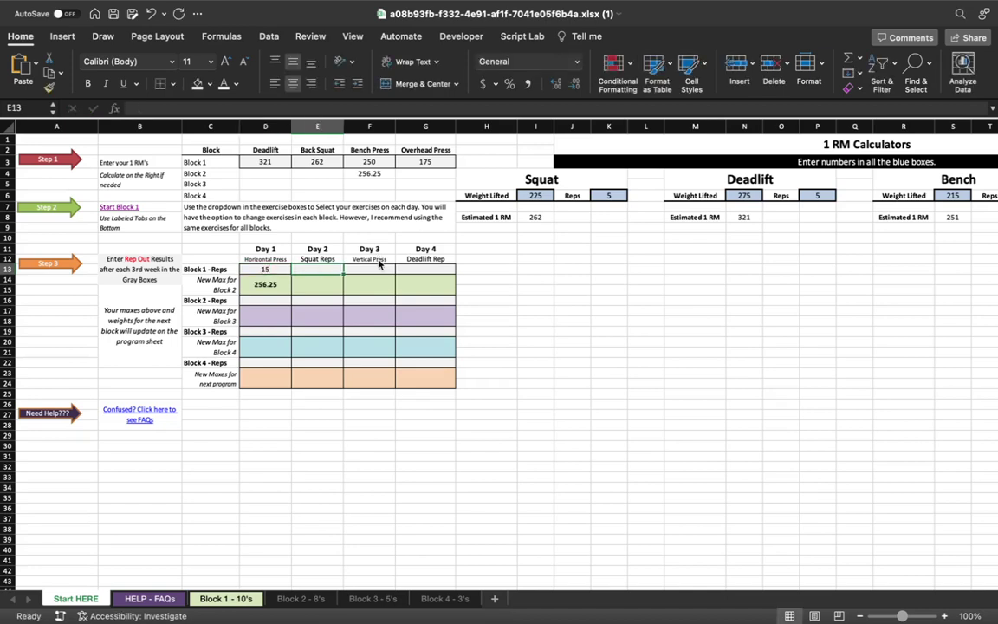
pyautogui.write('12')
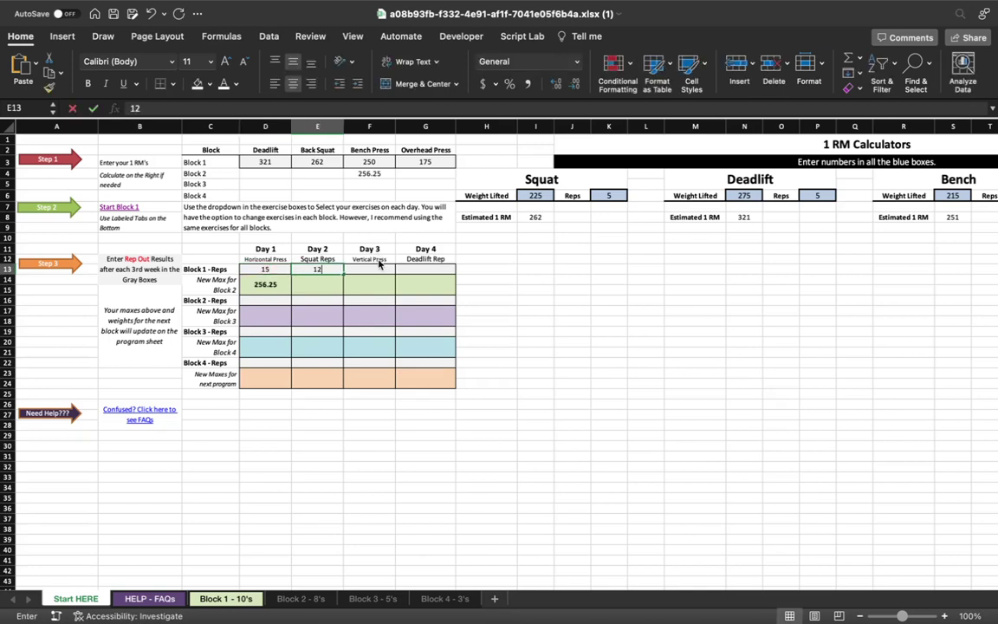
pyautogui.press('Tab')
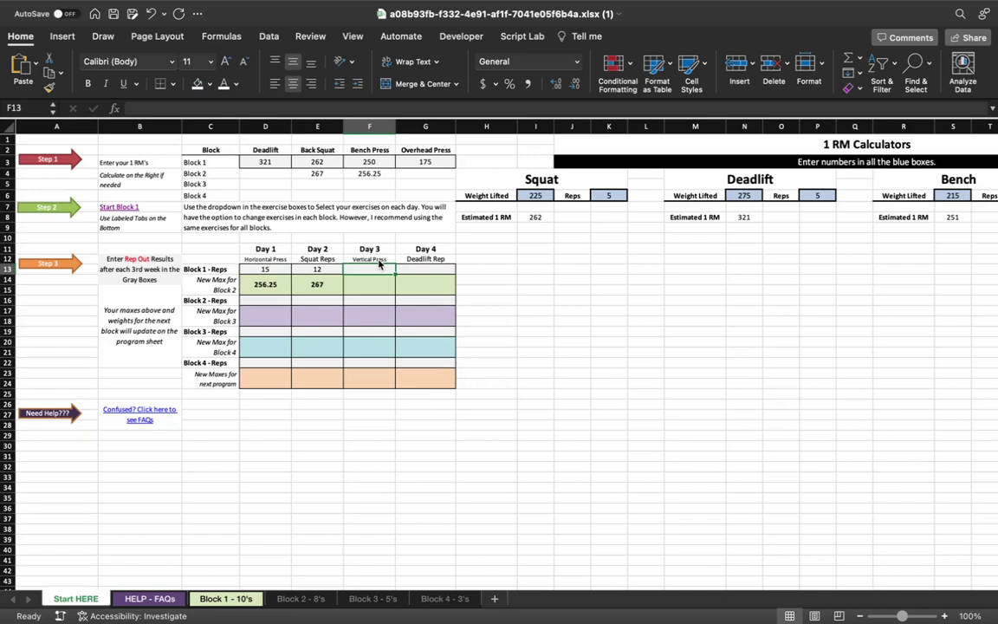
pyautogui.write('10')
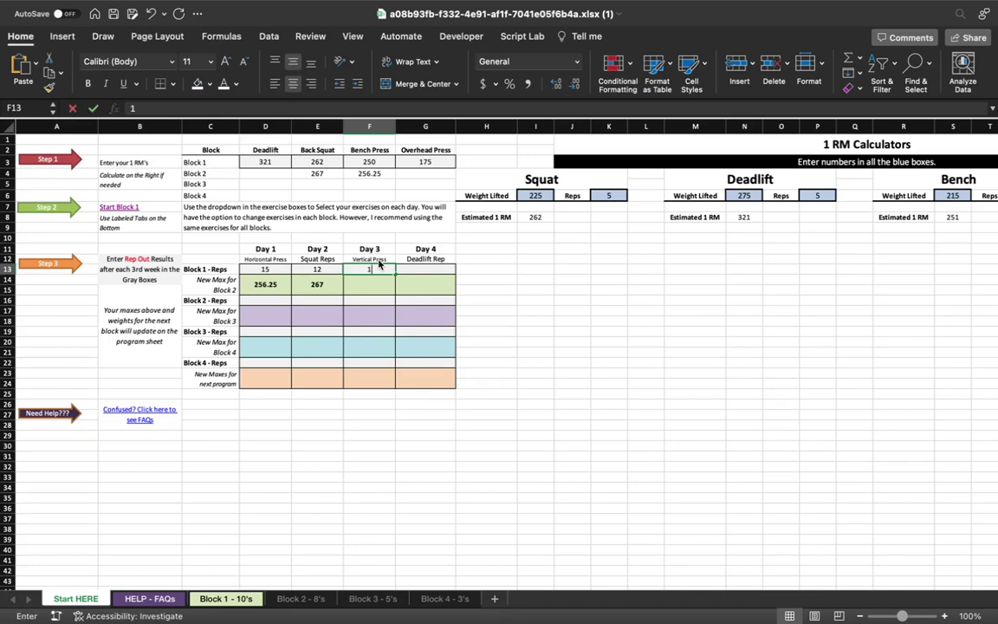
pyautogui.press('Tab')
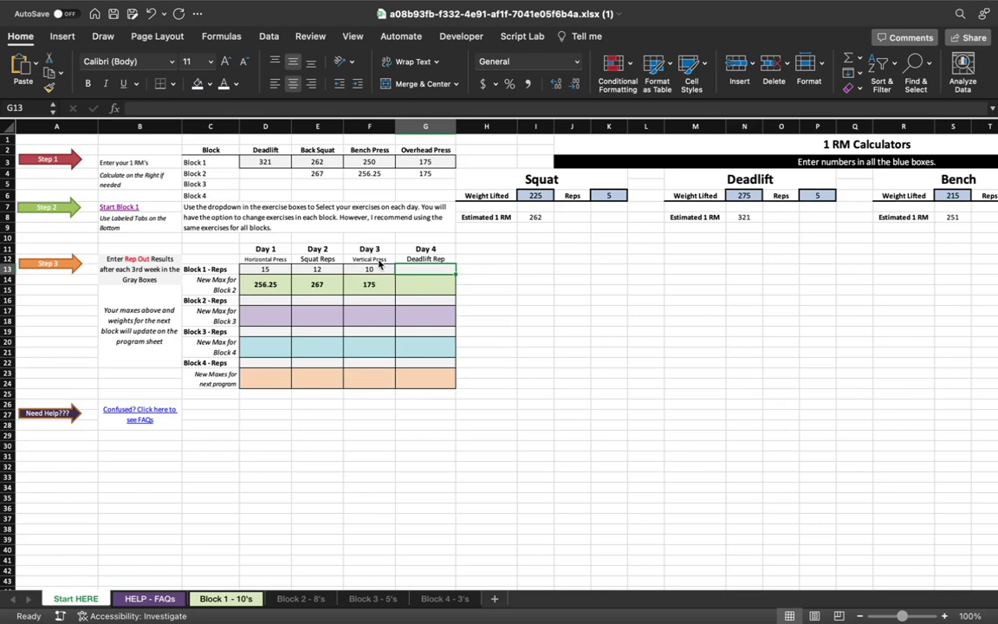
pyautogui.write('15')
pyautogui.press('Return')
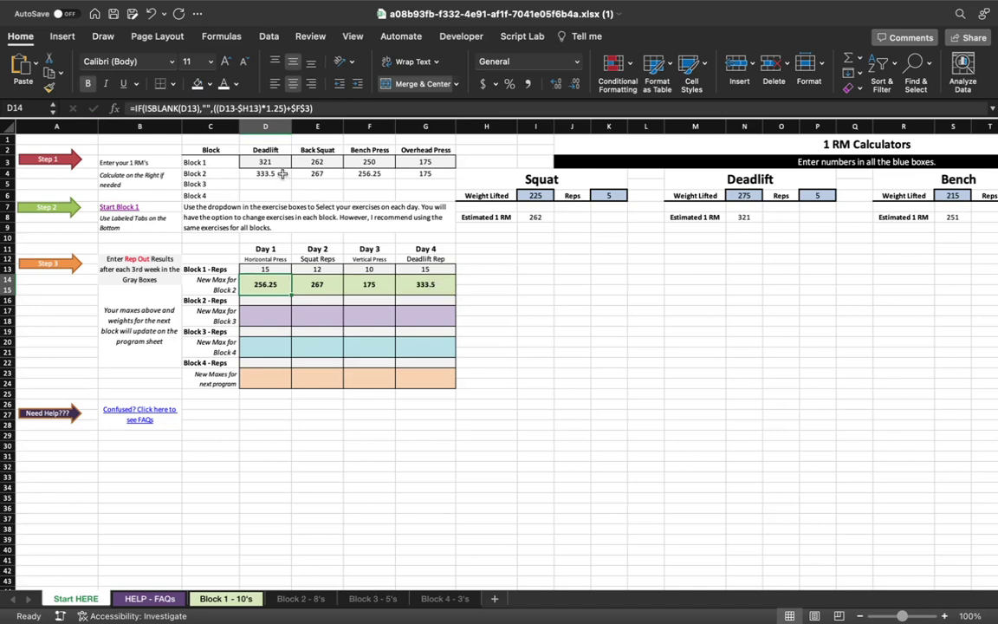
pyautogui.moveTo(265, 173); pyautogui.dragTo(439, 172)
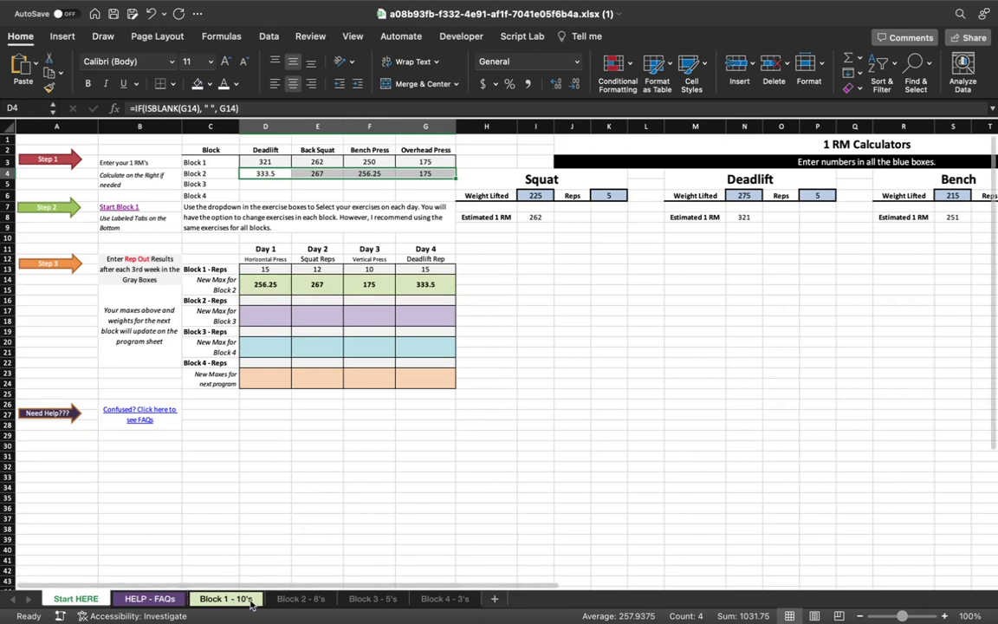
# Change Day 1's Bench Press exercise to Seated Bench Machine on the Block 2 - 8's sheet.
pyautogui.click(300, 598)
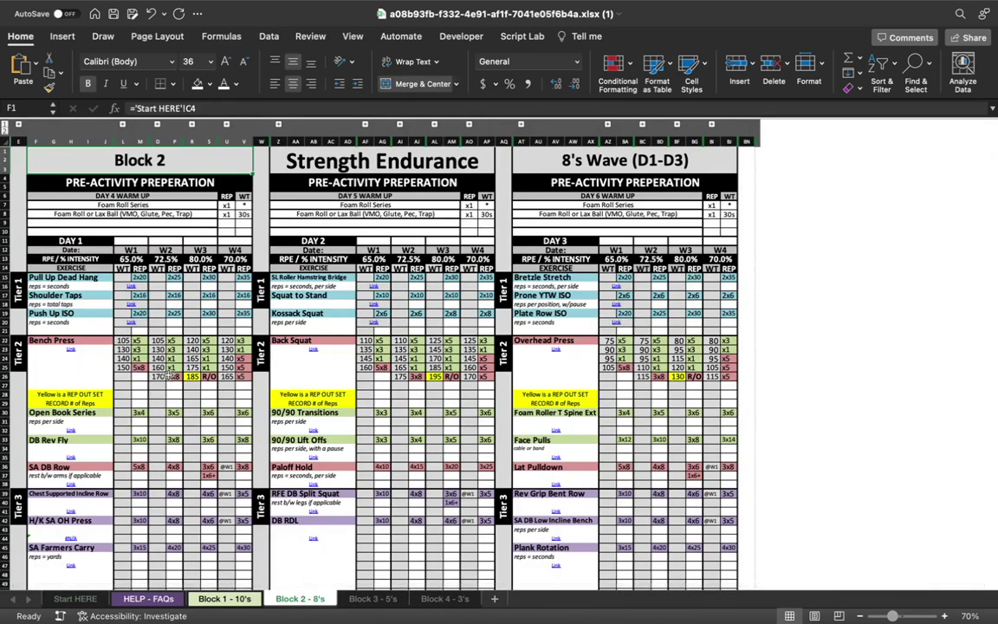
pyautogui.click(98, 340)
pyautogui.click(118, 340)
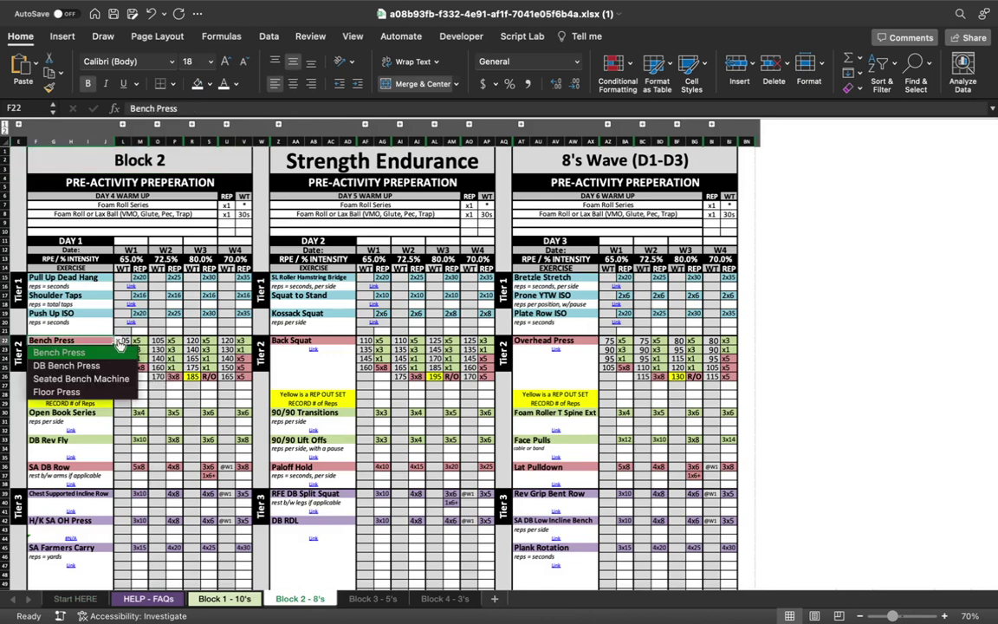
pyautogui.click(108, 380)
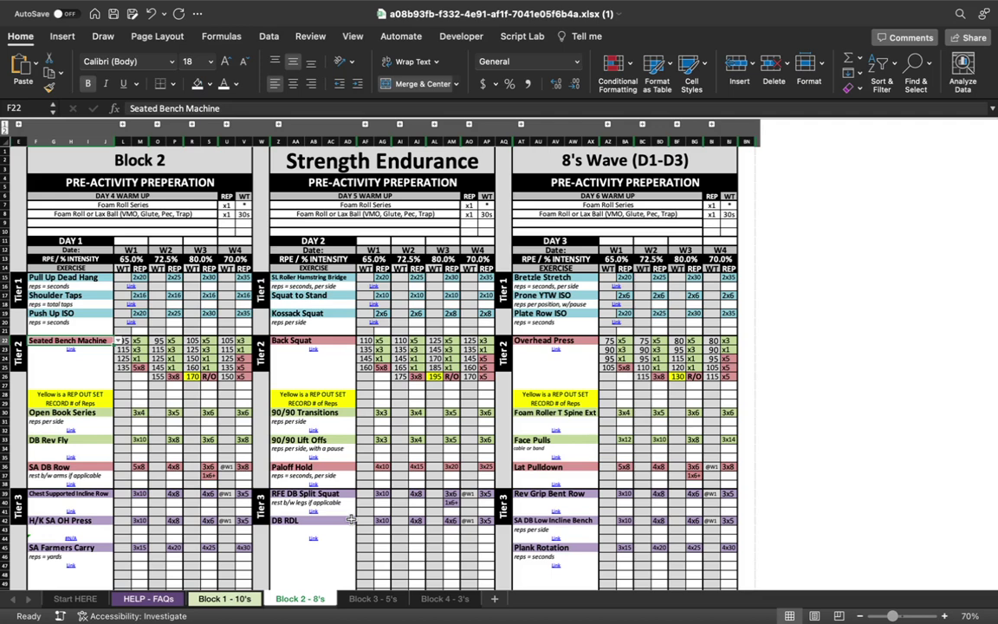
# Check Day 1's week 1 Bench Press weights on the Block 3 - 5's sheet and return to the Start HERE sheet.
pyautogui.click(371, 600)
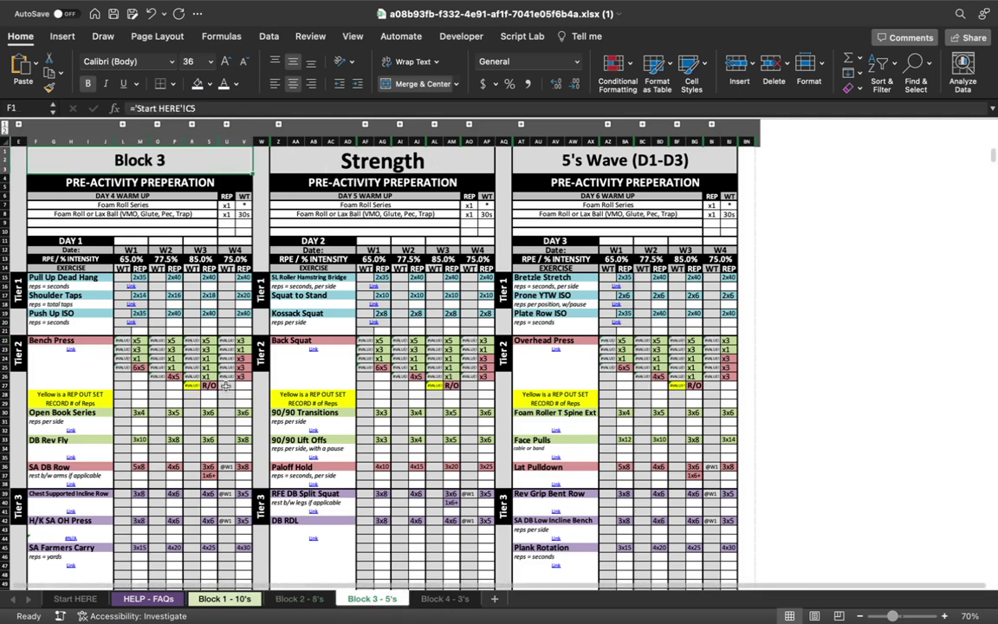
pyautogui.moveTo(124, 341); pyautogui.dragTo(124, 366)
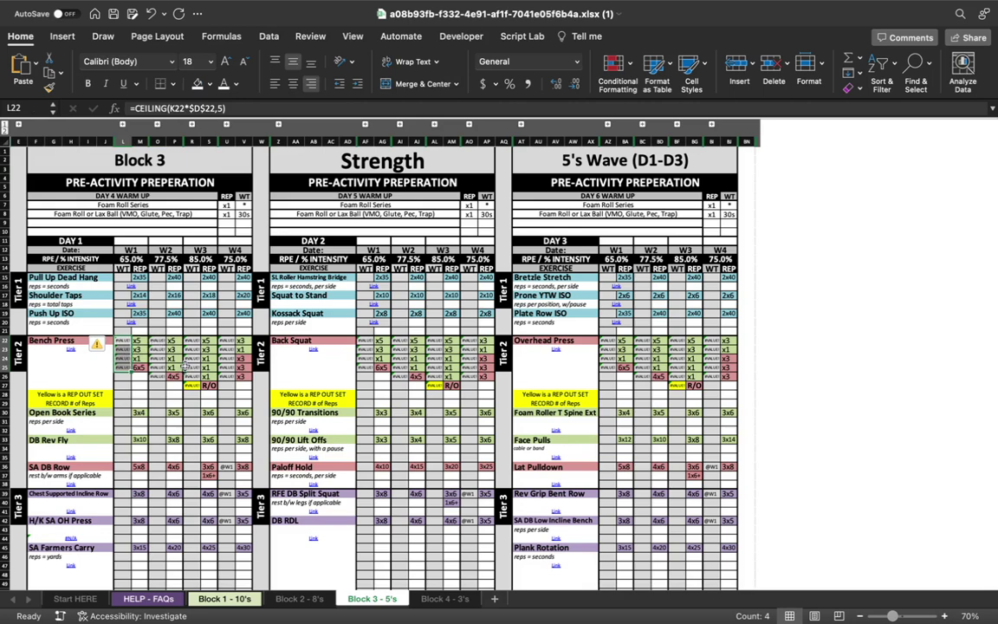
pyautogui.click(74, 599)
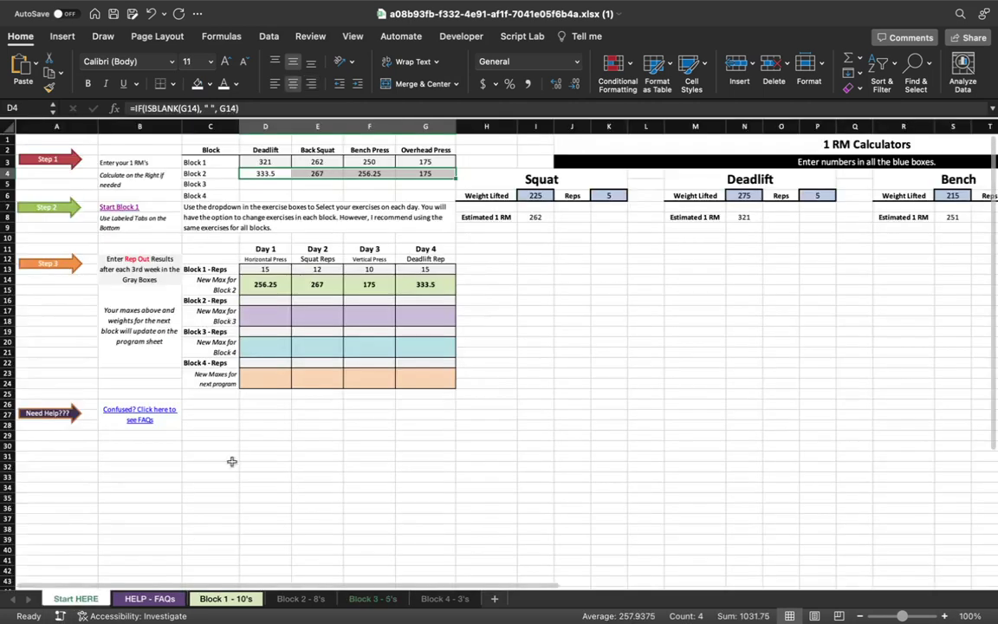
# Record the Block 2 rep-out results as 10 for each of Days 1 to 4, and check the Day 4 new max for Block 3.
pyautogui.click(313, 300)
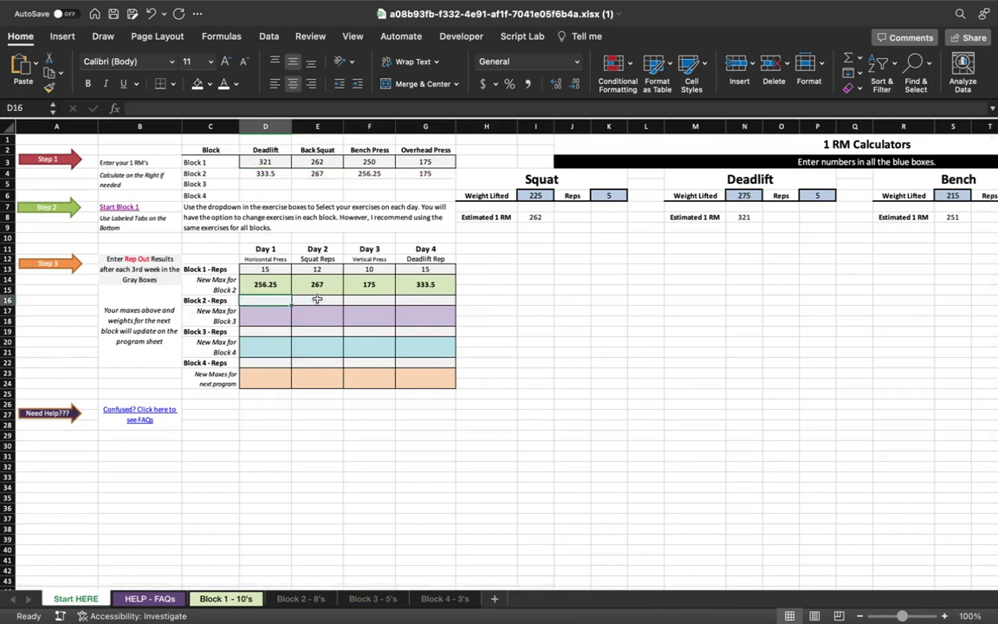
pyautogui.click(267, 300)
pyautogui.write('150')
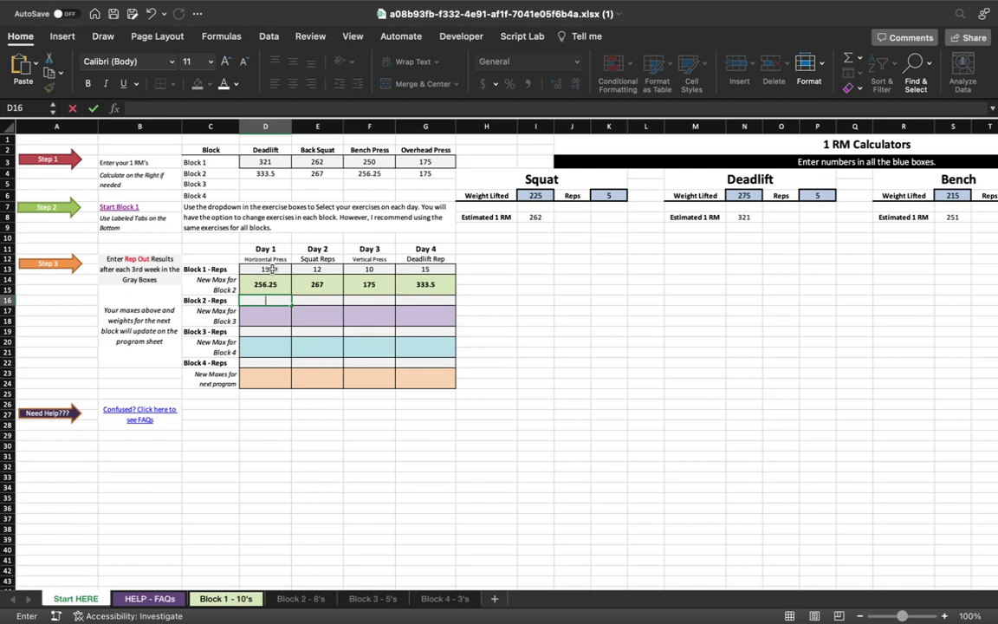
pyautogui.press('Tab')
pyautogui.write('10')
pyautogui.press('Tab')
pyautogui.write('10')
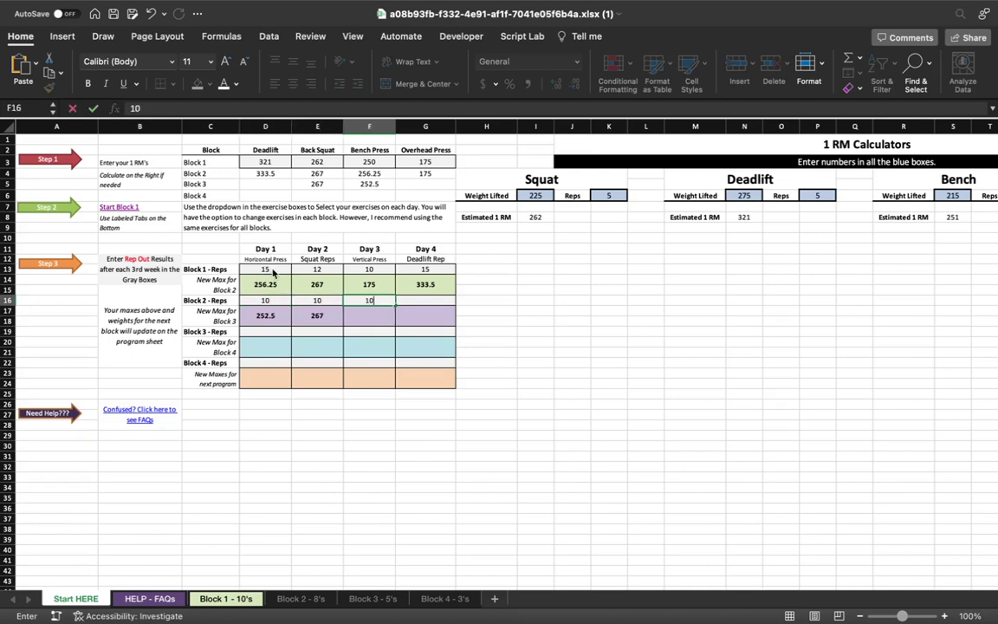
pyautogui.press('Tab')
pyautogui.write('10')
pyautogui.press('Return')
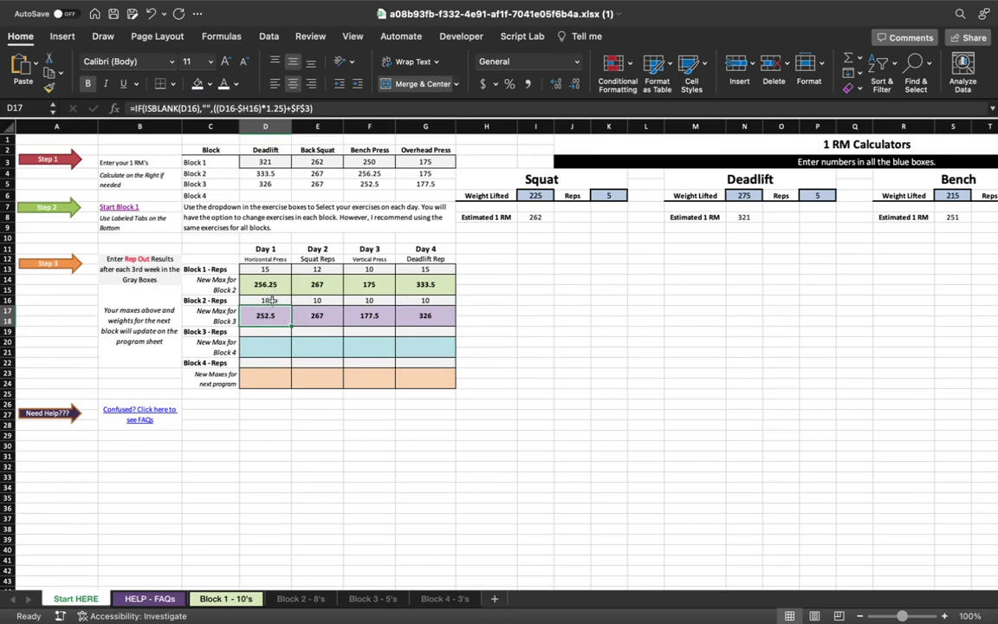
pyautogui.click(417, 315)
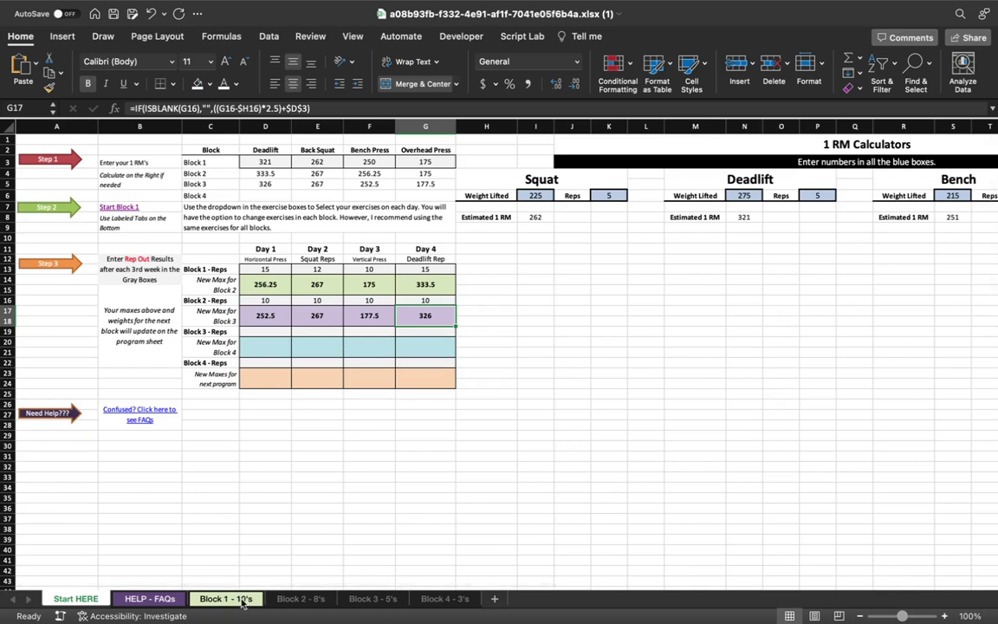
# Examine the wave titles and exercise weights on the Block 2 - 8's, Block 3 - 5's and Block 4 - 3's sheets.
pyautogui.click(305, 599)
pyautogui.click(618, 159)
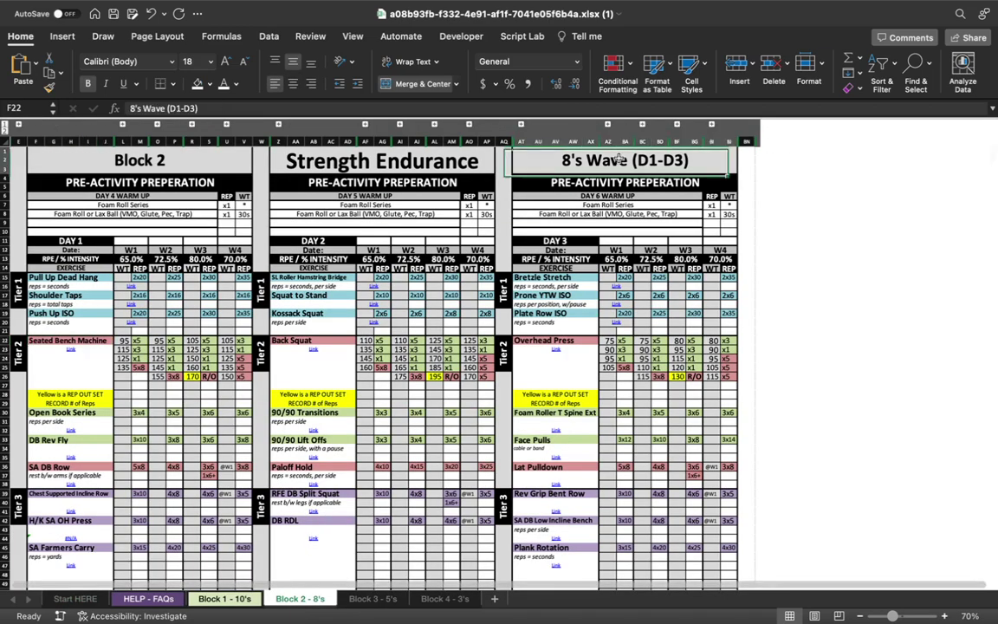
pyautogui.click(386, 602)
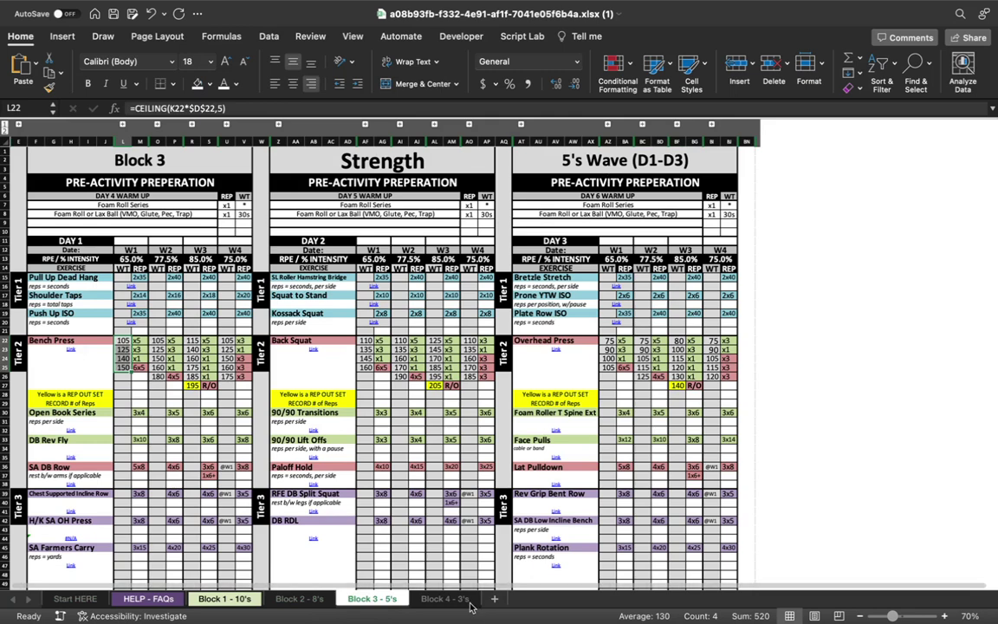
pyautogui.click(468, 603)
pyautogui.click(543, 159)
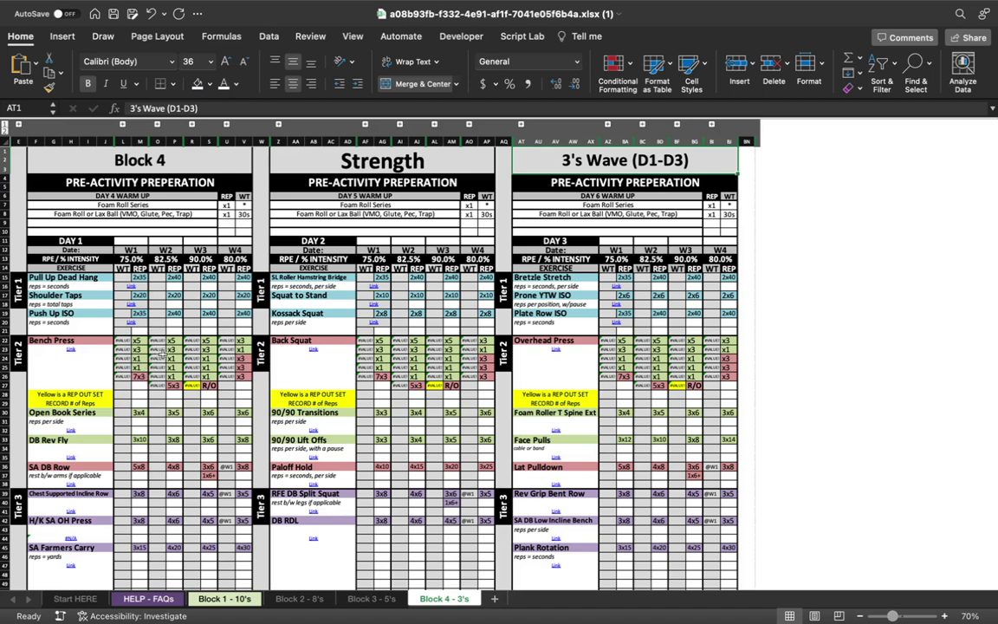
# Return to the Start HERE sheet and open the HELP - FAQs sheet to view its resource links.
pyautogui.click(76, 598)
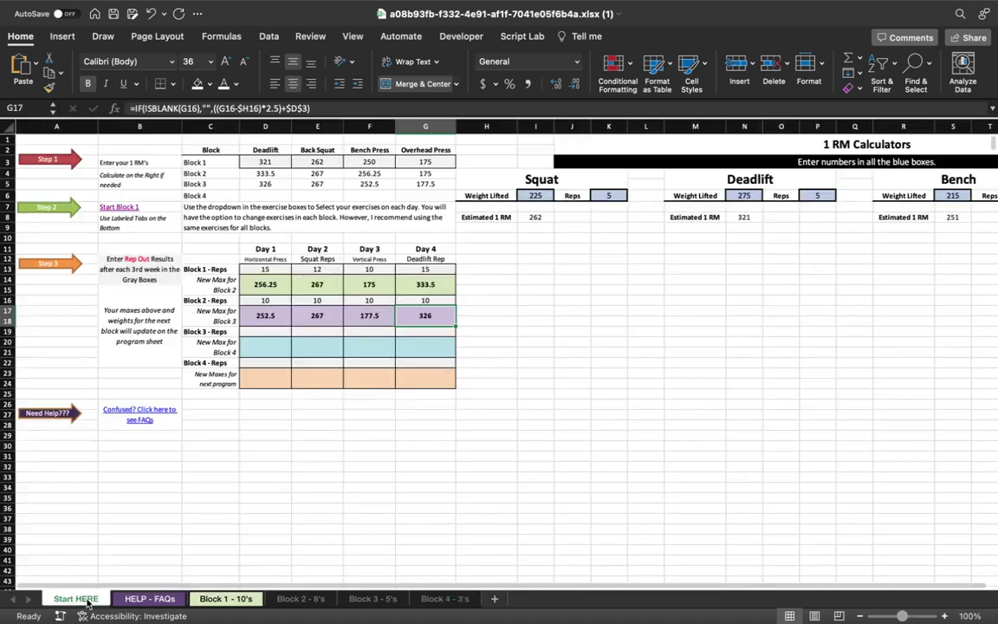
pyautogui.click(135, 602)
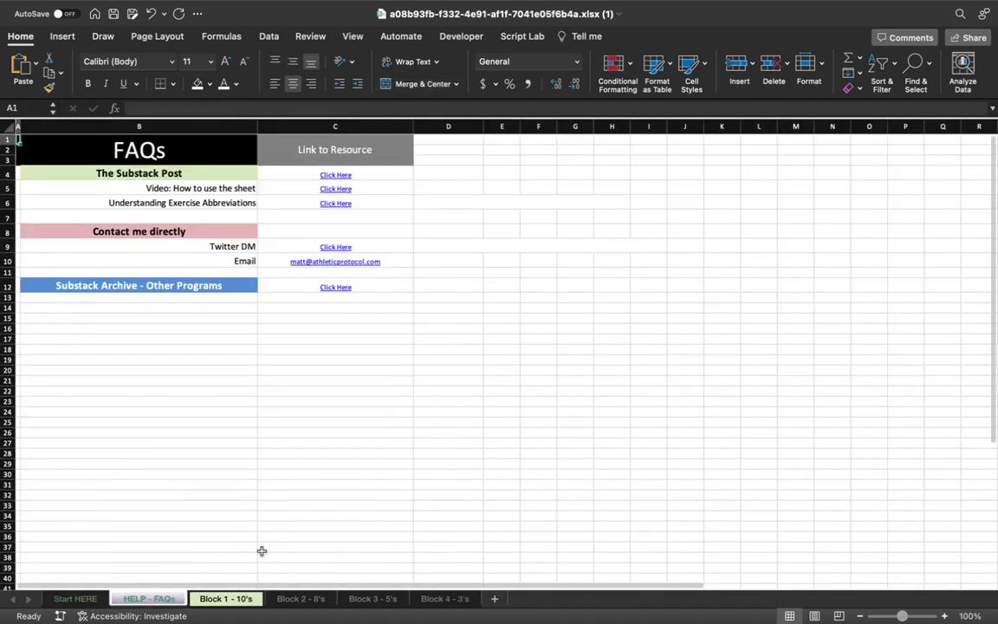